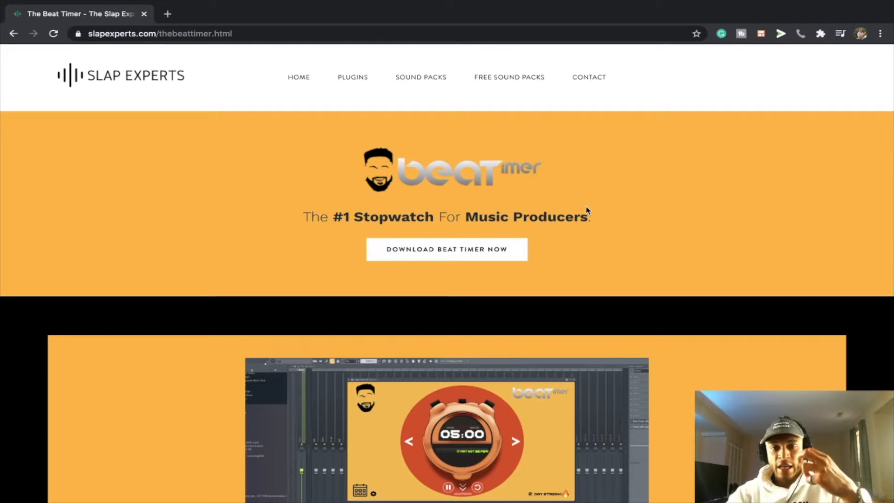
- Read through the Beat Timer product page down to the descriptions of its interface sections
{"action": "scroll", "coordinate": [463, 290], "scroll_direction": "down", "scroll_amount": 4}
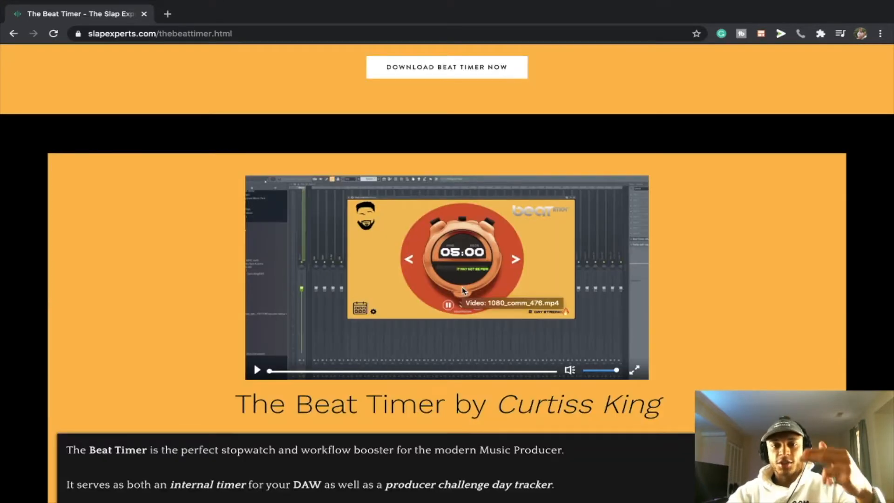
{"action": "scroll", "coordinate": [461, 287], "scroll_direction": "down", "scroll_amount": 4}
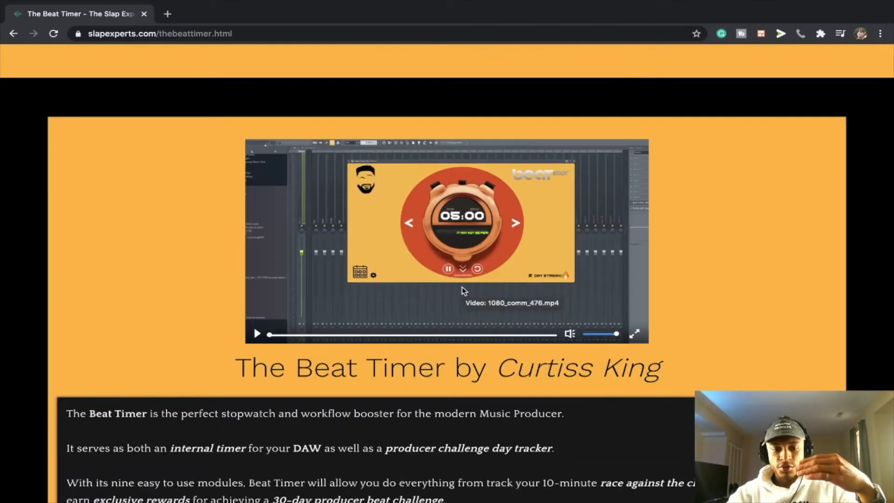
{"action": "scroll", "coordinate": [462, 287], "scroll_direction": "down", "scroll_amount": 4}
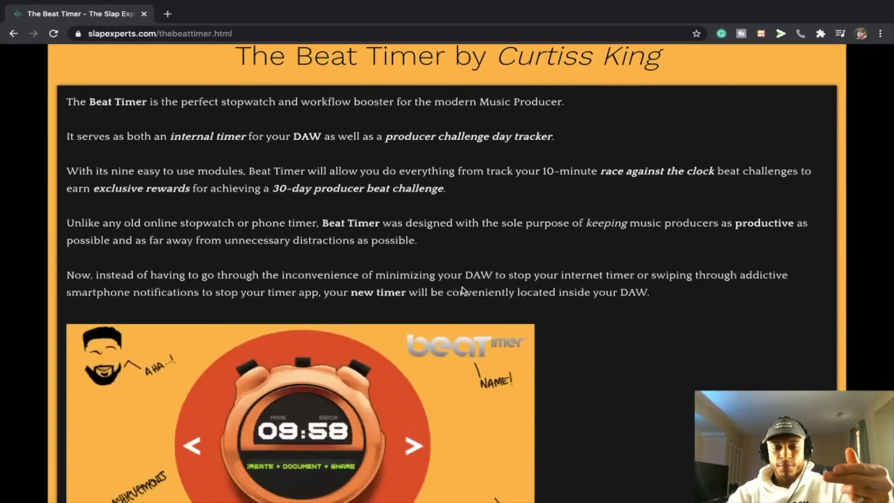
{"action": "scroll", "coordinate": [462, 287], "scroll_direction": "down", "scroll_amount": 5}
{"action": "scroll", "coordinate": [463, 289], "scroll_direction": "down", "scroll_amount": 3}
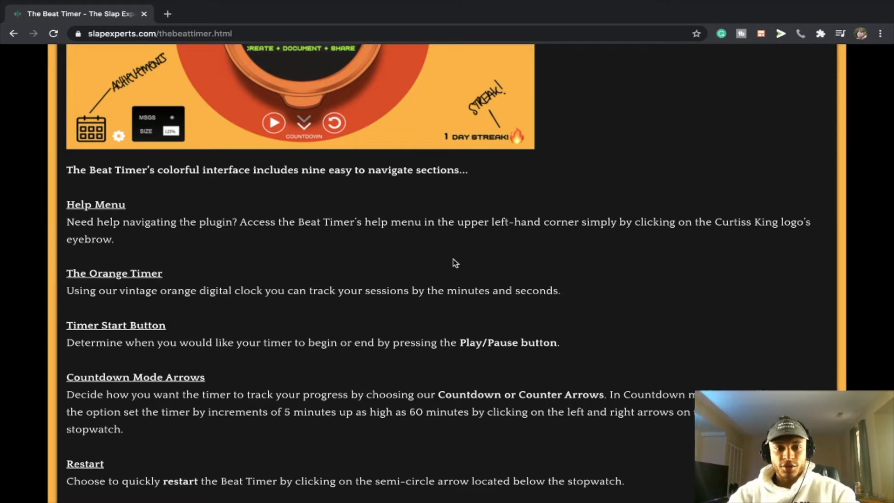
- Leave the browser and switch to the Logic Pro project with the BeatTimer plugin on Stereo Out
{"action": "mouse_move", "coordinate": [166, 492]}
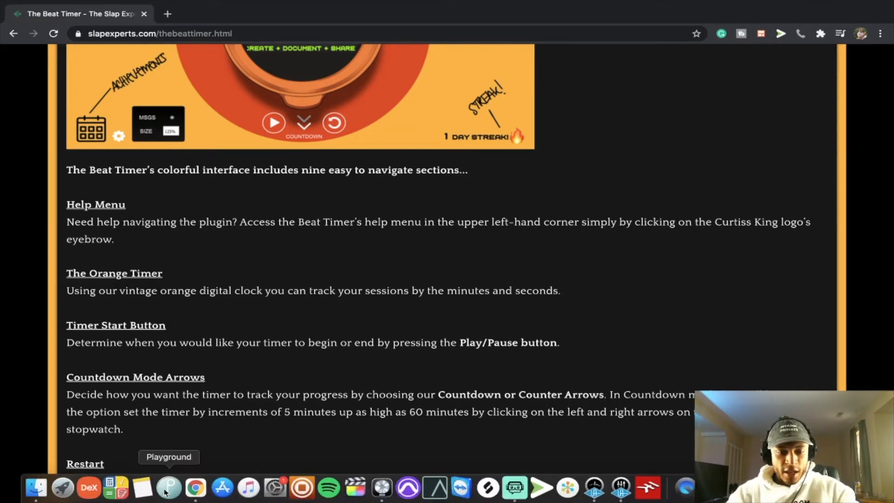
{"action": "right_click", "coordinate": [195, 488]}
{"action": "left_click", "coordinate": [208, 455]}
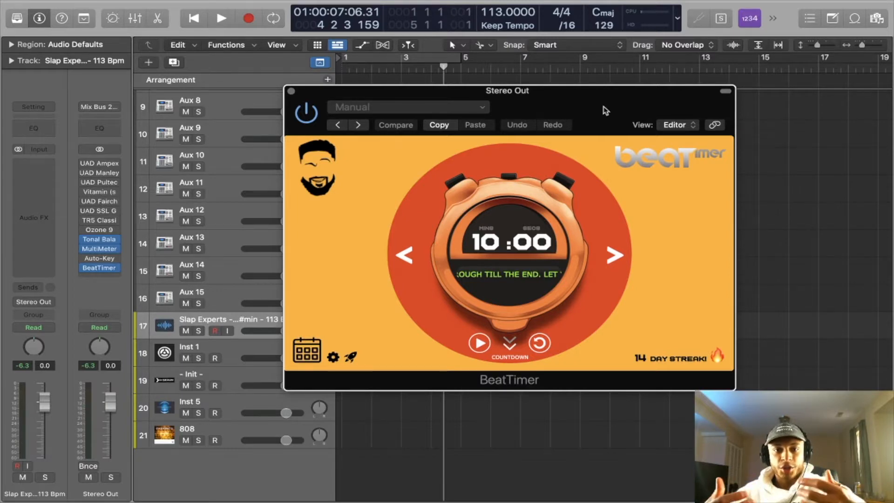
- Reposition the BeatTimer plugin window and set its countdown to 60:00
{"action": "left_click_drag", "start_coordinate": [604, 111], "coordinate": [597, 105]}
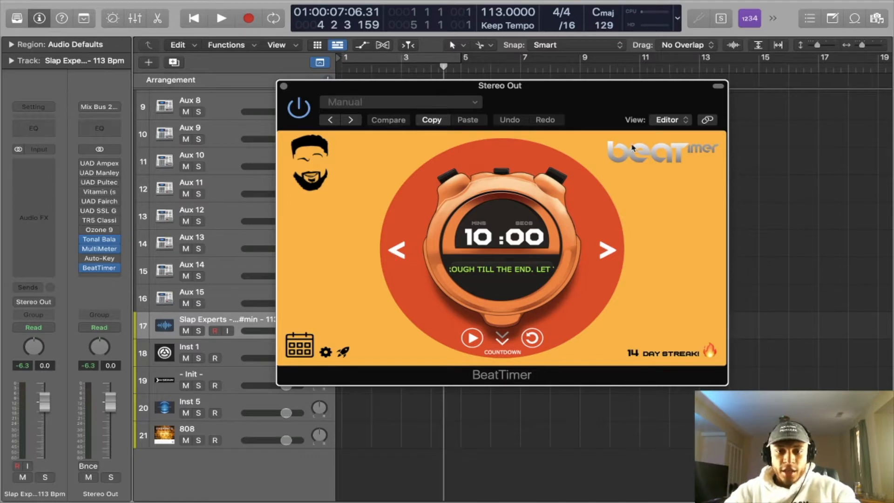
{"action": "mouse_move", "coordinate": [613, 98]}
{"action": "left_mouse_down"}
{"action": "mouse_move", "coordinate": [629, 104]}
{"action": "mouse_move", "coordinate": [598, 97]}
{"action": "left_mouse_up"}
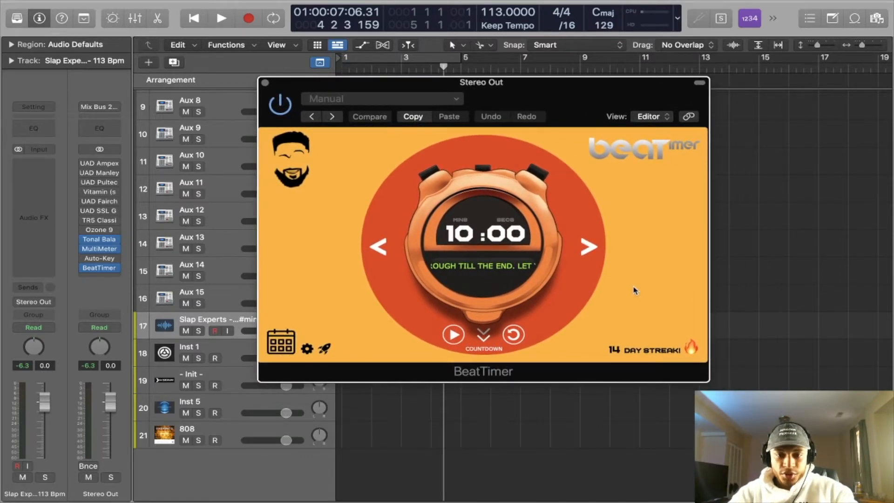
{"action": "left_click", "coordinate": [378, 247]}
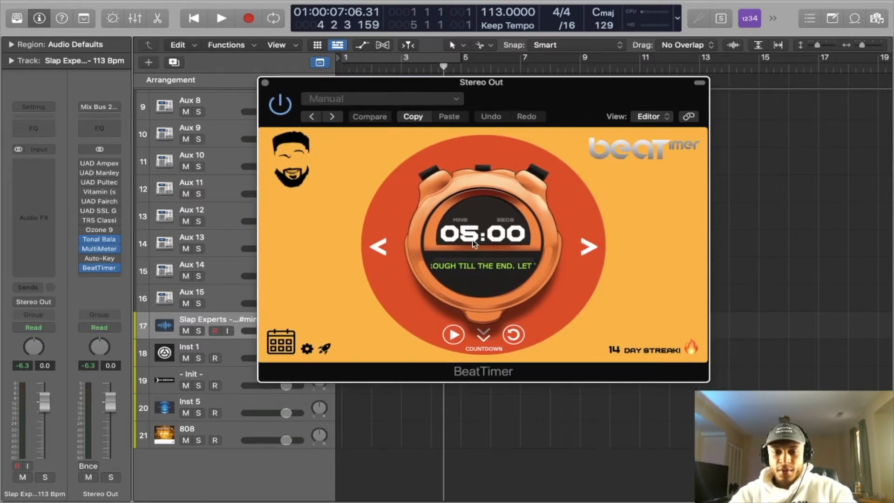
{"action": "left_click", "coordinate": [588, 247]}
{"action": "left_click", "coordinate": [588, 247]}
{"action": "left_click", "coordinate": [588, 247]}
{"action": "left_click", "coordinate": [588, 246]}
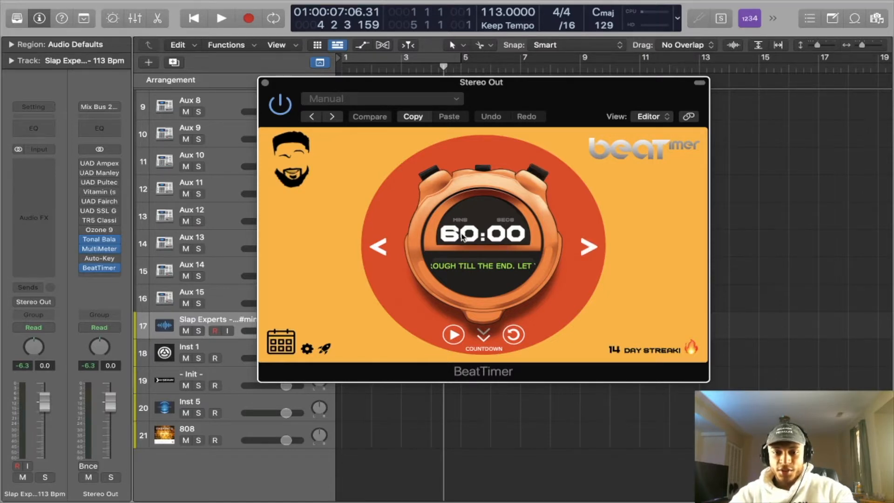
- Run the 60-minute countdown briefly, pausing it and resetting it to its full time
{"action": "left_click", "coordinate": [455, 335]}
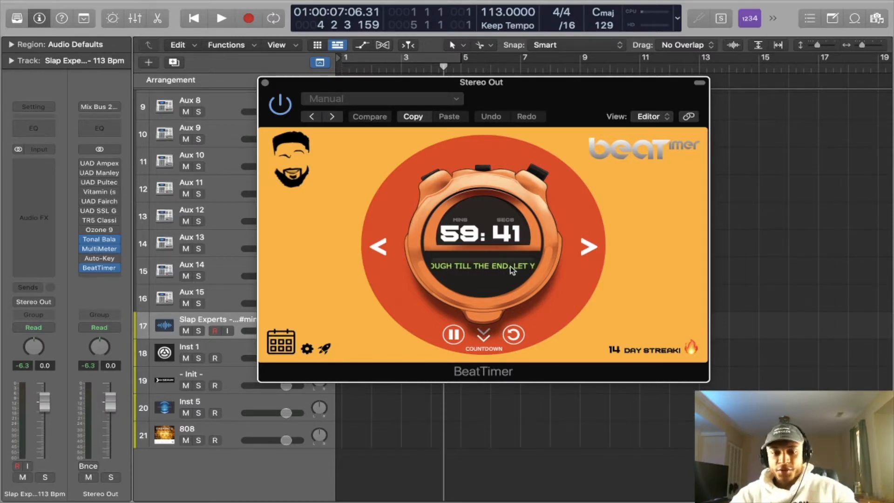
{"action": "left_click", "coordinate": [452, 334]}
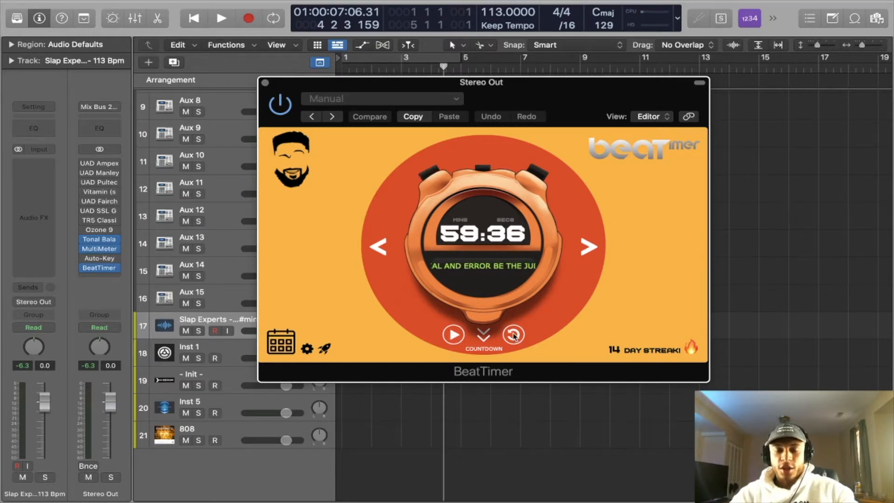
{"action": "left_click", "coordinate": [512, 334]}
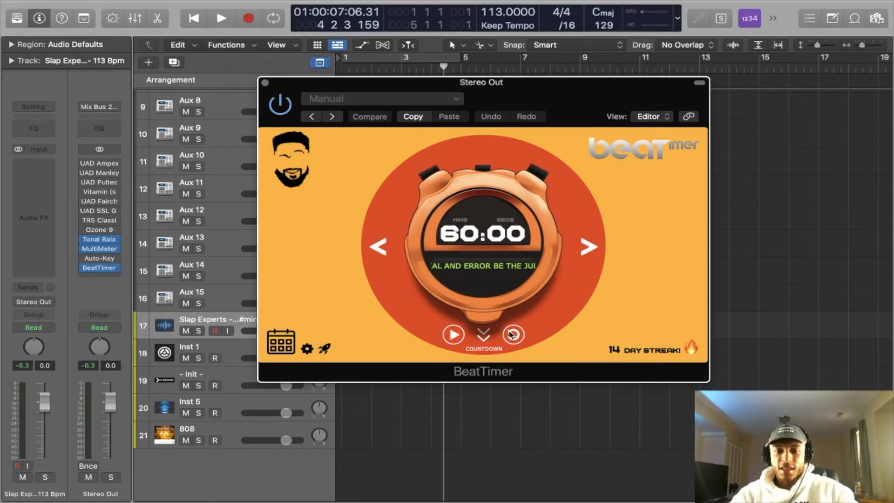
- Try the count-up Timer mode with a brief run and reset, returning to Countdown mode
{"action": "left_click", "coordinate": [484, 336]}
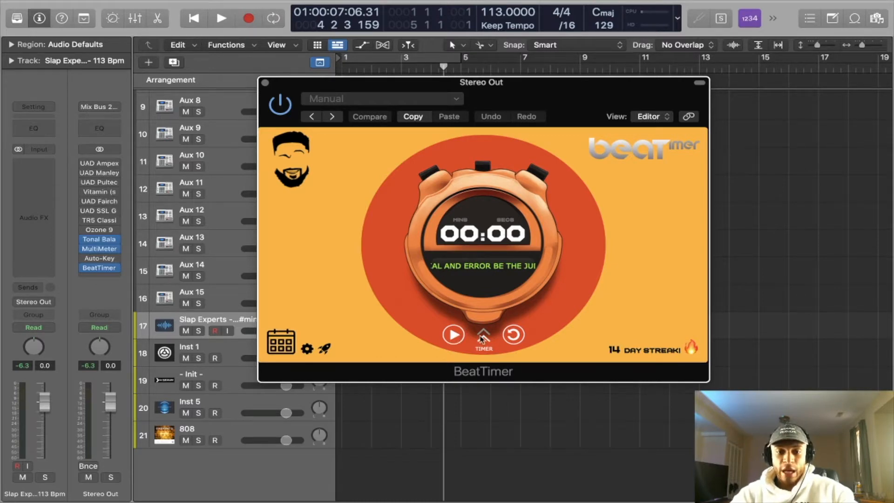
{"action": "left_click", "coordinate": [455, 334]}
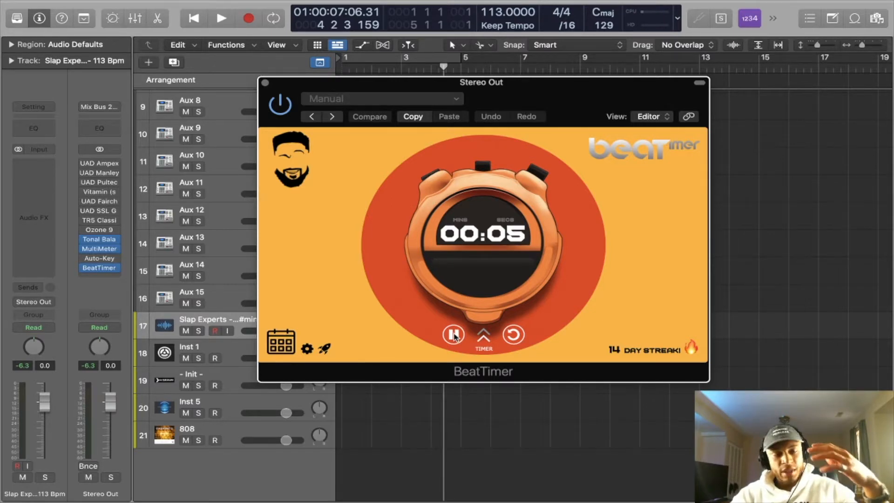
{"action": "left_click", "coordinate": [454, 335]}
{"action": "left_click", "coordinate": [512, 335]}
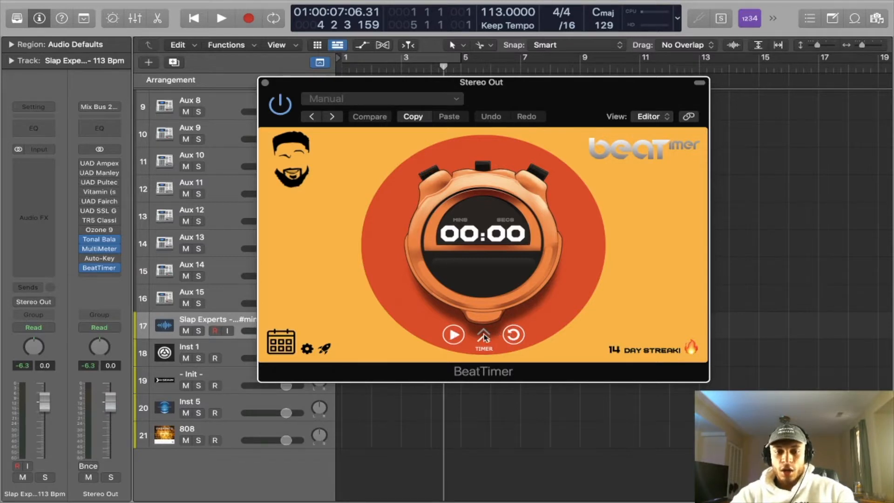
{"action": "left_click", "coordinate": [484, 335]}
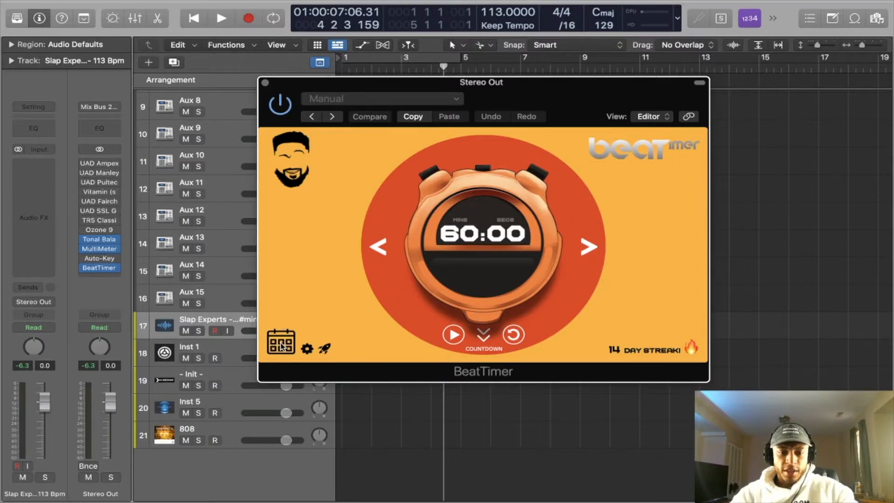
- Check the streak achievements and try toggling the Sound and Msgs options in BeatTimer's settings
{"action": "left_click", "coordinate": [281, 345]}
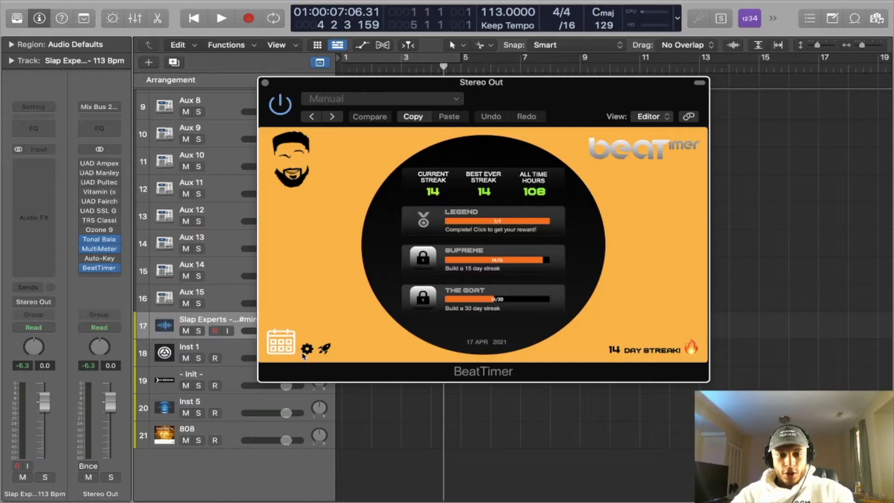
{"action": "left_click", "coordinate": [307, 349]}
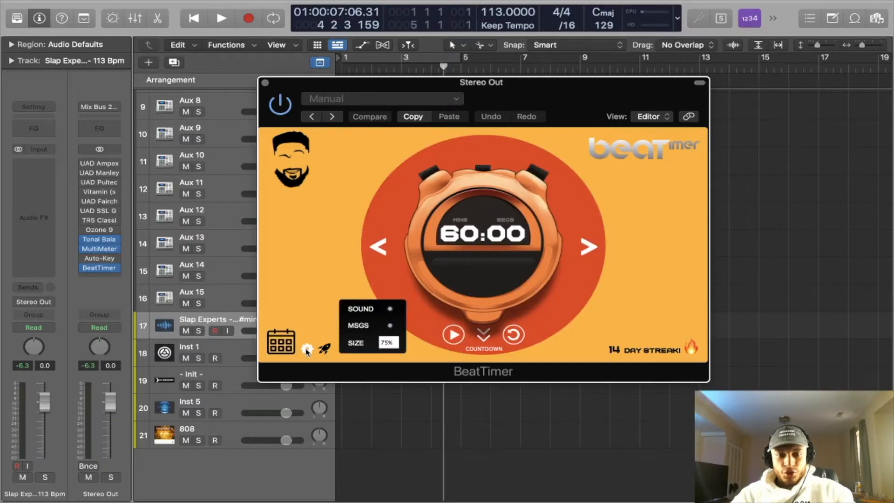
{"action": "left_click", "coordinate": [390, 309]}
{"action": "left_click", "coordinate": [391, 309]}
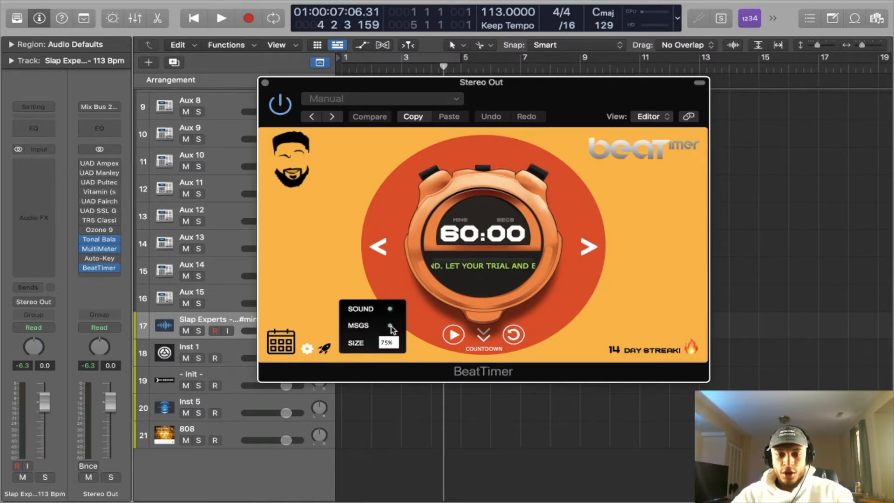
{"action": "left_click", "coordinate": [391, 326]}
{"action": "left_click", "coordinate": [390, 326]}
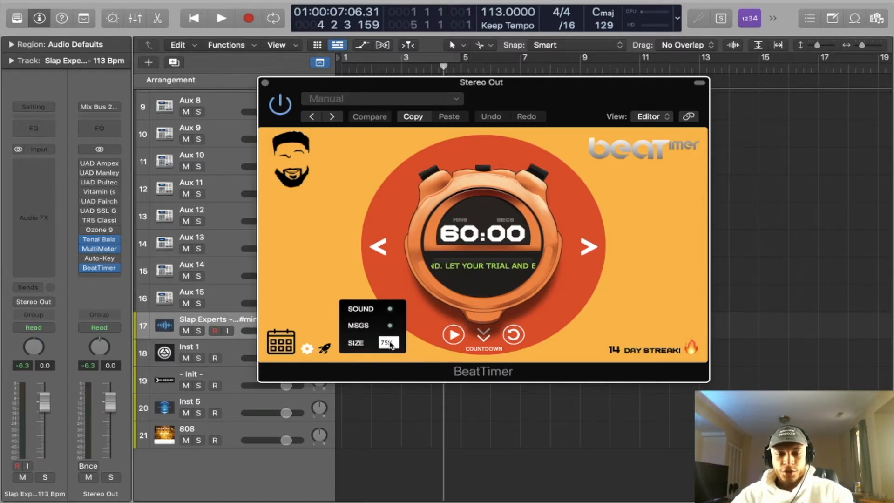
- Try BeatTimer's interface size at 100% and 125%, moving the window to keep it in view
{"action": "left_click", "coordinate": [390, 343]}
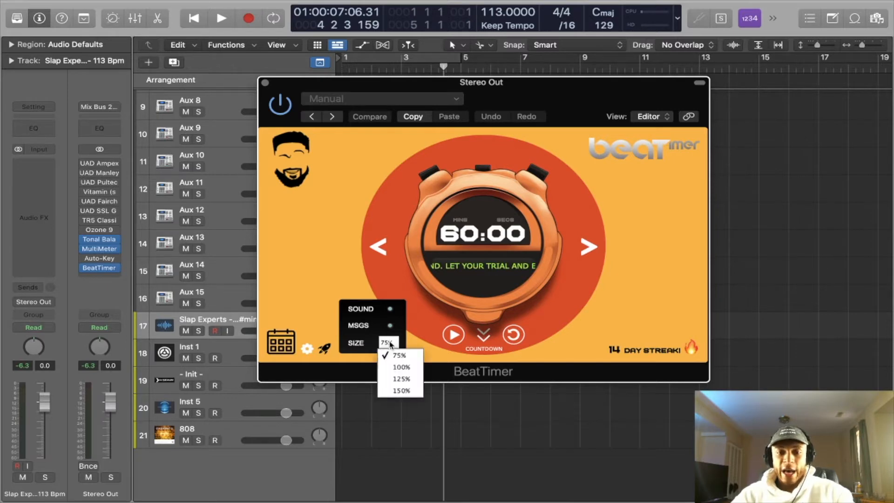
{"action": "left_click", "coordinate": [397, 367]}
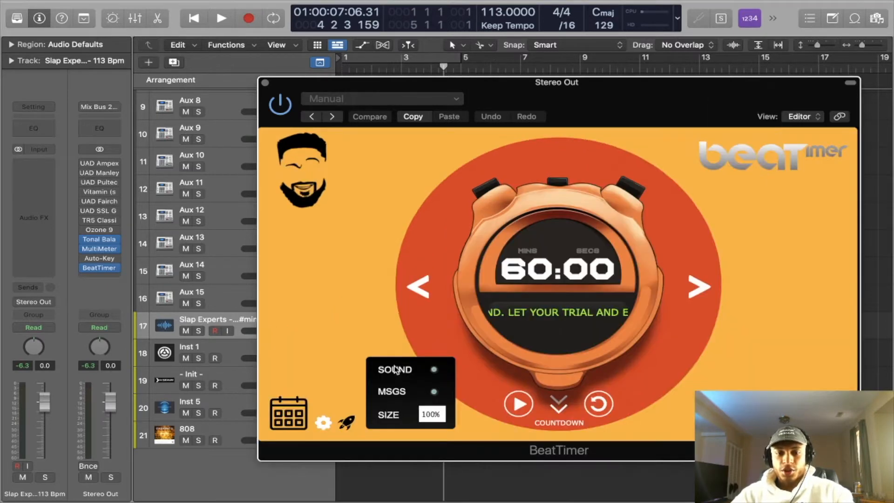
{"action": "mouse_move", "coordinate": [614, 97]}
{"action": "left_mouse_down"}
{"action": "mouse_move", "coordinate": [563, 80]}
{"action": "mouse_move", "coordinate": [543, 51]}
{"action": "mouse_move", "coordinate": [537, 54]}
{"action": "left_mouse_up"}
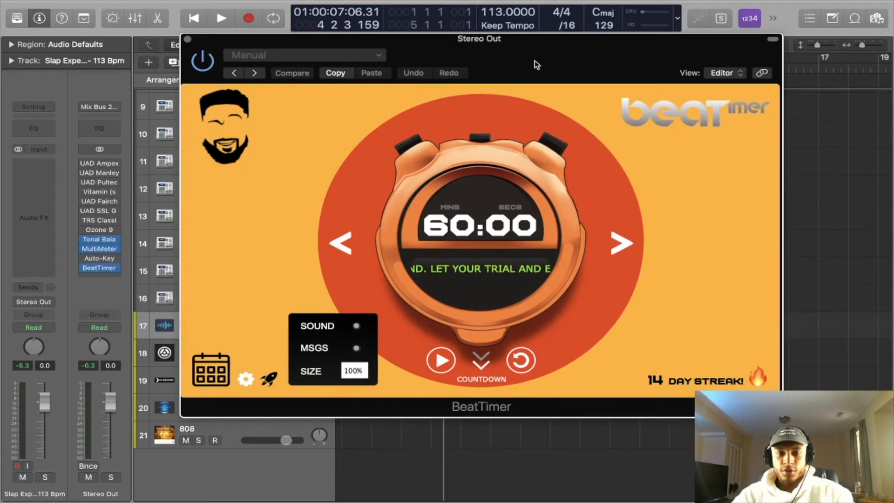
{"action": "left_click", "coordinate": [354, 370]}
{"action": "left_click", "coordinate": [382, 420]}
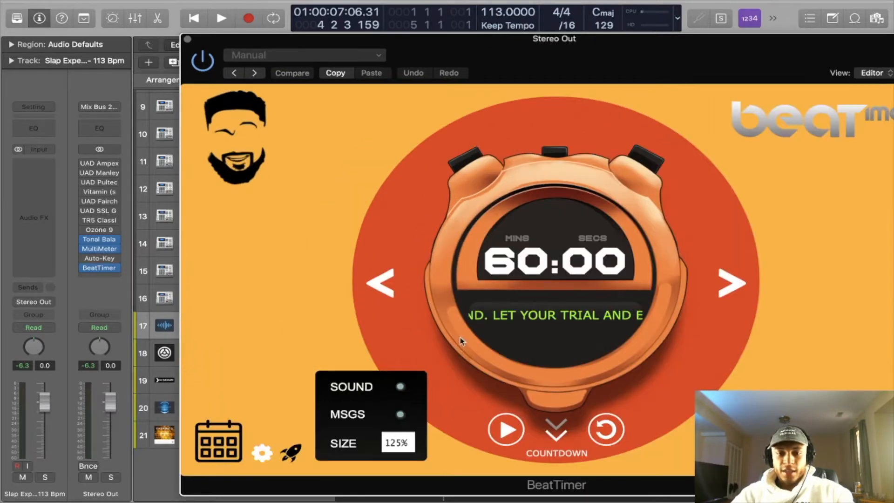
{"action": "left_click_drag", "start_coordinate": [538, 63], "coordinate": [423, 34]}
- Try the 150% interface size with the window shifted to fit, and return the size to 75%
{"action": "left_click", "coordinate": [281, 414]}
{"action": "left_click", "coordinate": [305, 389]}
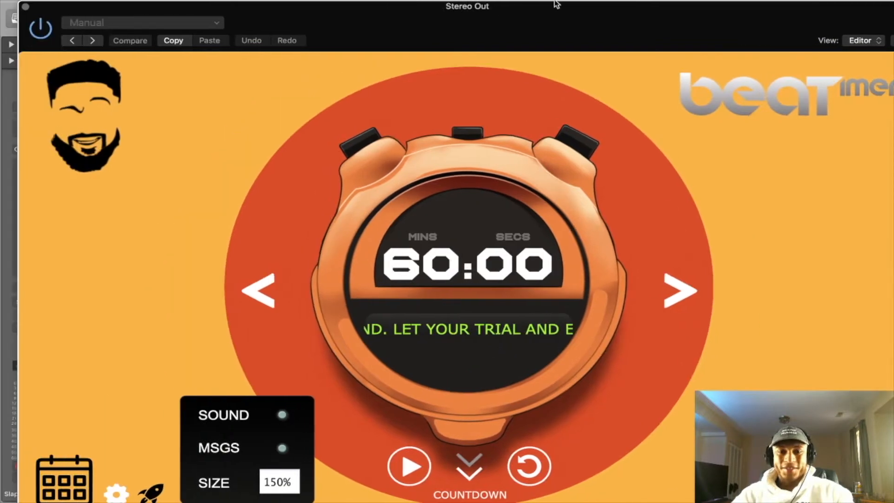
{"action": "left_click_drag", "start_coordinate": [556, 3], "coordinate": [537, 3]}
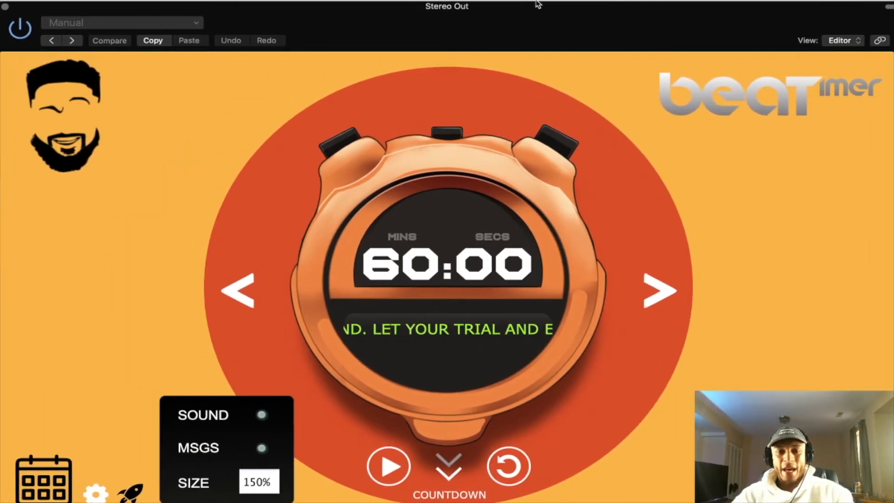
{"action": "left_click", "coordinate": [259, 482]}
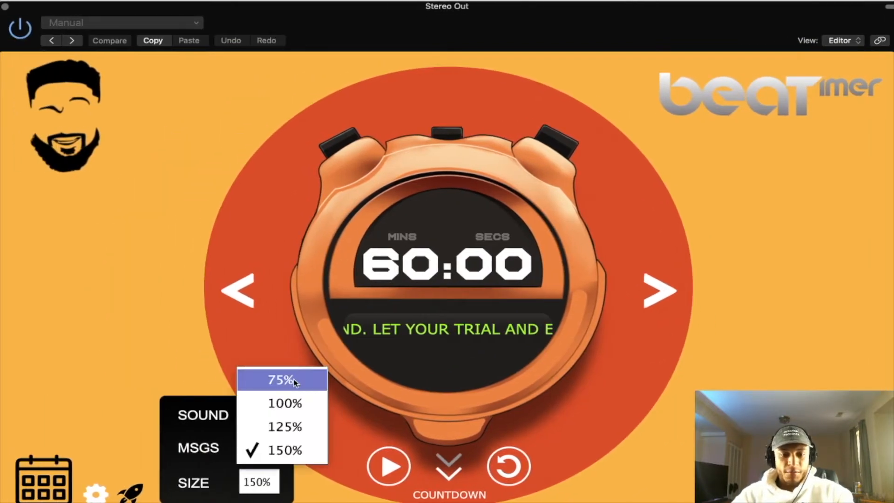
{"action": "left_click", "coordinate": [294, 379]}
- View BeatTimer's Leaderboard and Post Your Stats page, and look at the settings again
{"action": "left_click", "coordinate": [303, 295]}
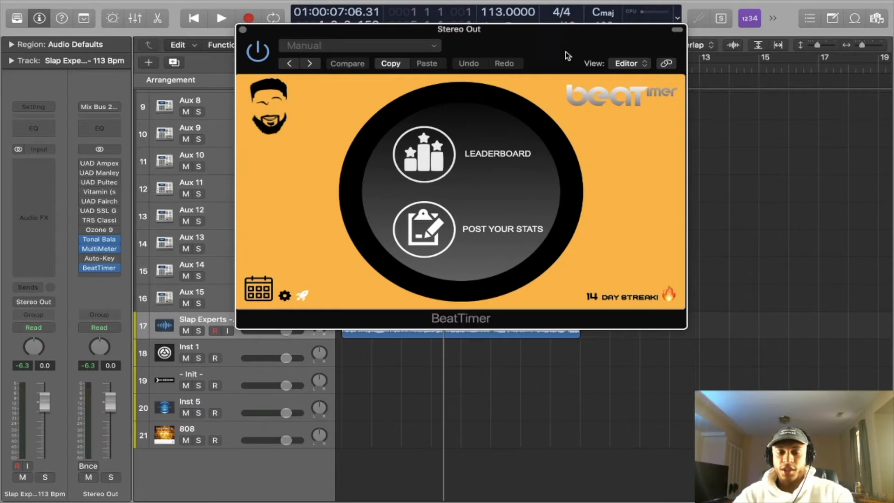
{"action": "left_click_drag", "start_coordinate": [567, 52], "coordinate": [562, 117]}
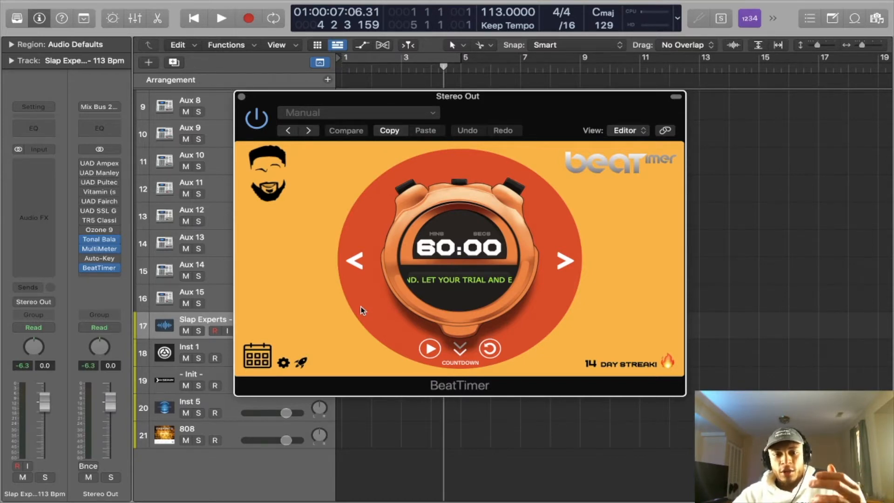
{"action": "left_click", "coordinate": [284, 362]}
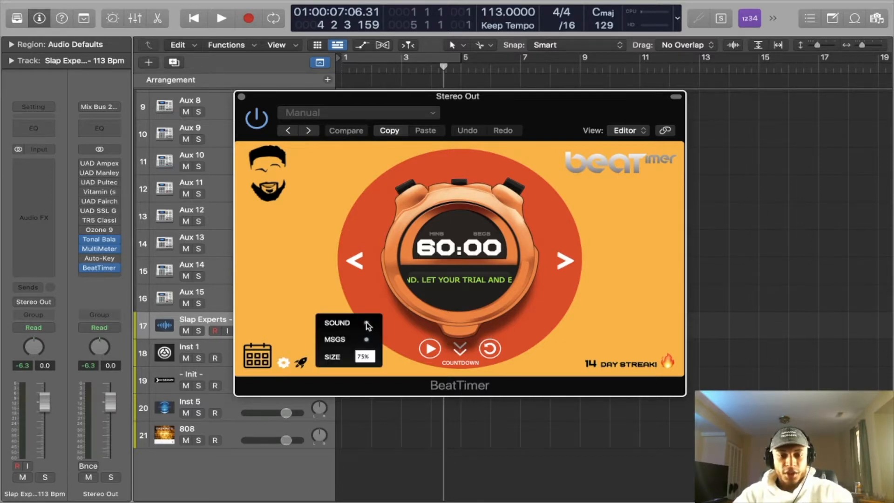
{"action": "left_click", "coordinate": [307, 300]}
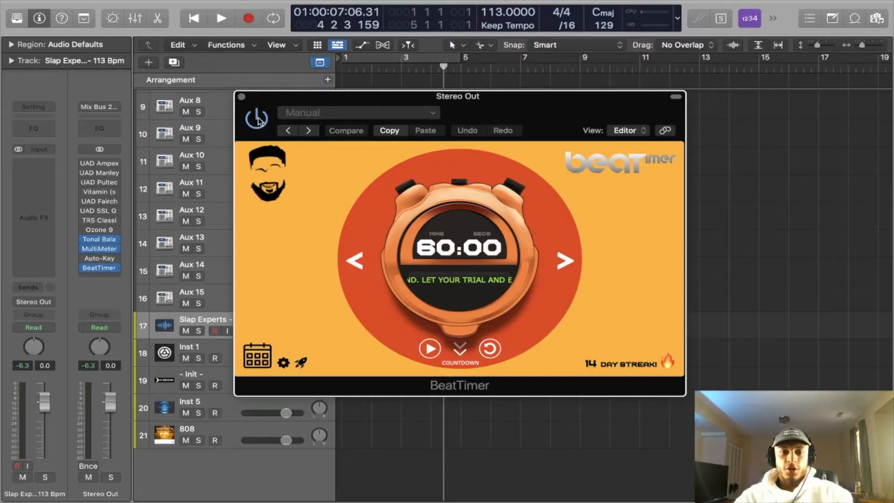
- Turn the BeatTimer plugin off and back on
{"action": "left_click", "coordinate": [257, 119]}
{"action": "left_click", "coordinate": [257, 119]}
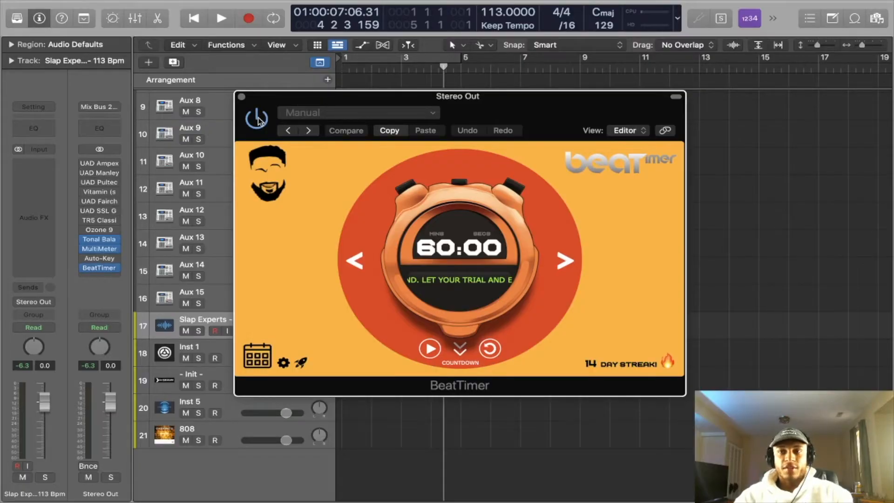
{"action": "left_click_drag", "start_coordinate": [540, 115], "coordinate": [586, 106]}
{"action": "mouse_move", "coordinate": [101, 269]}
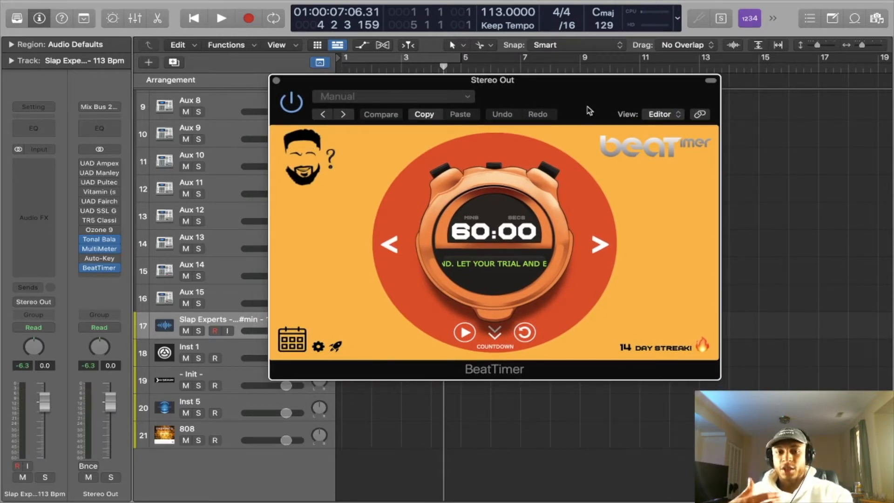
{"action": "left_click_drag", "start_coordinate": [511, 121], "coordinate": [600, 104]}
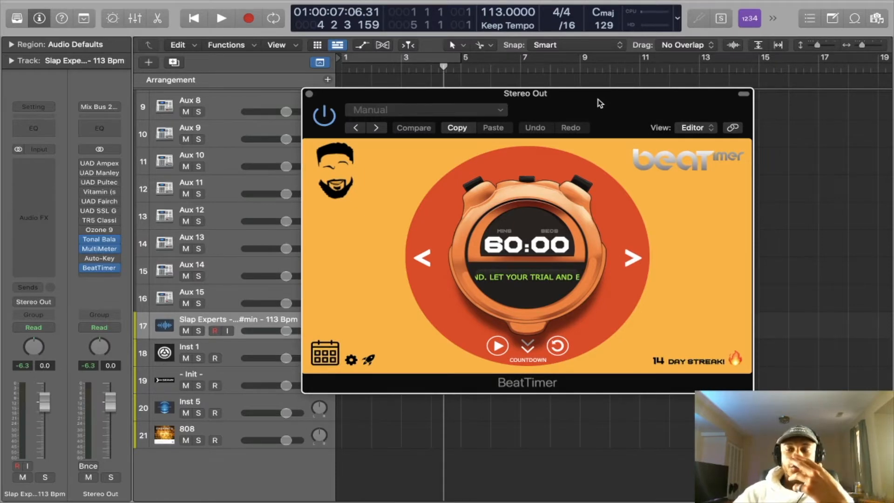
- Move BeatTimer clear of the sample region, set its countdown to 10:00 and start it
{"action": "left_click_drag", "start_coordinate": [600, 103], "coordinate": [744, 18]}
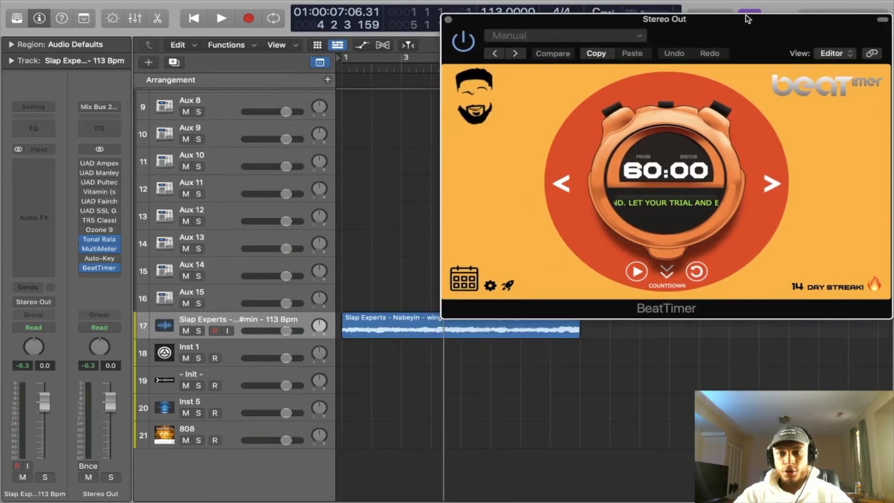
{"action": "left_click", "coordinate": [559, 183]}
{"action": "left_click", "coordinate": [558, 183]}
{"action": "left_click", "coordinate": [556, 183]}
{"action": "left_click", "coordinate": [557, 183]}
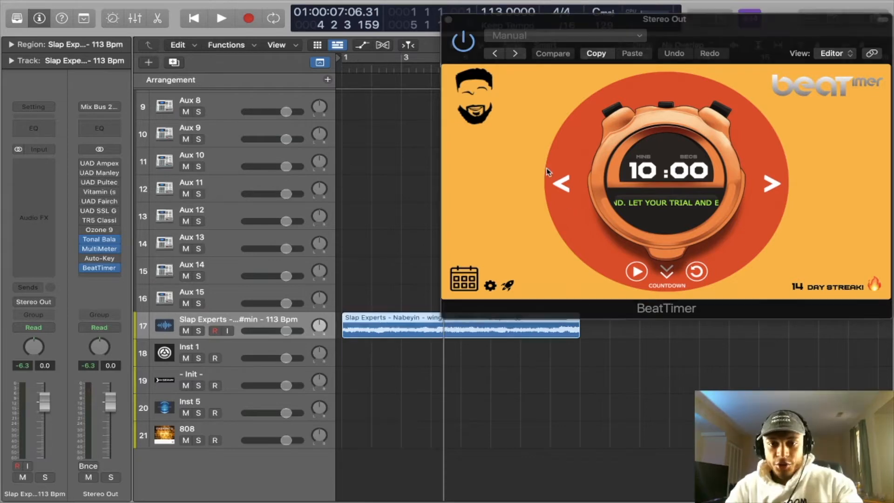
{"action": "left_click", "coordinate": [396, 323]}
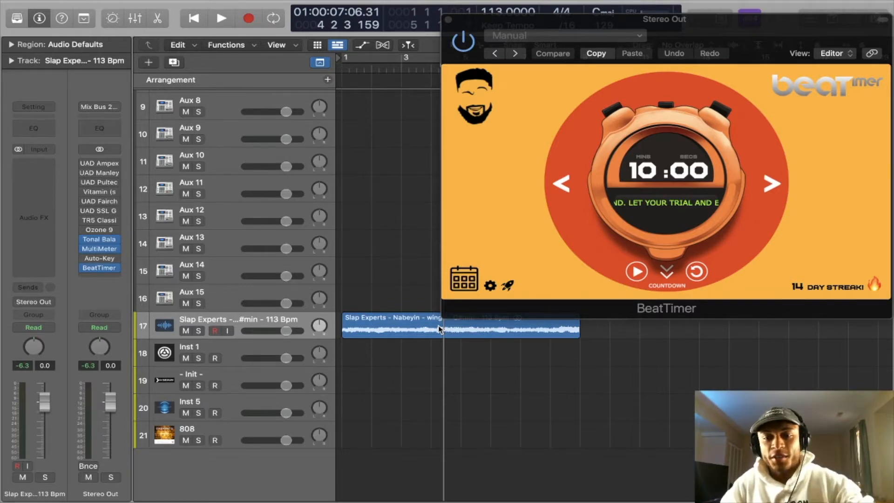
{"action": "left_click", "coordinate": [358, 16]}
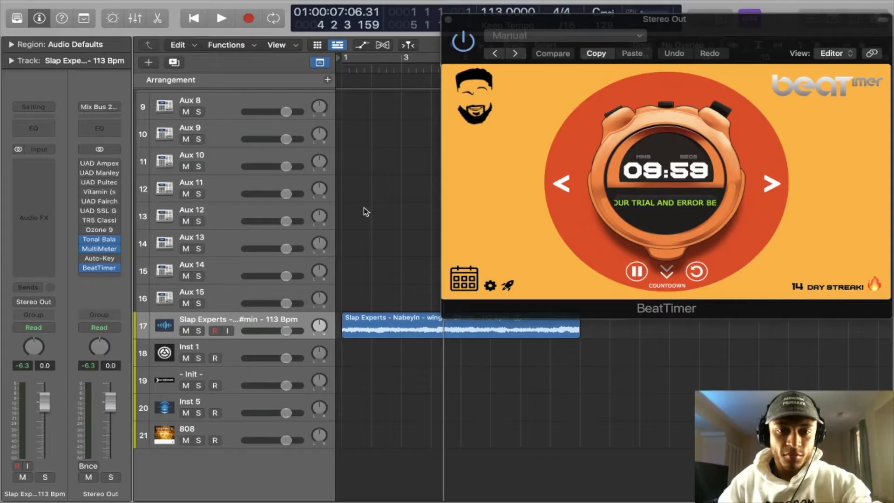
- Play the project with the cycle on over bars 1 to 5, and enable Flex in Polyphonic (Auto) mode on the Slap Experts track
{"action": "key", "text": "x"}
{"action": "key", "text": "x"}
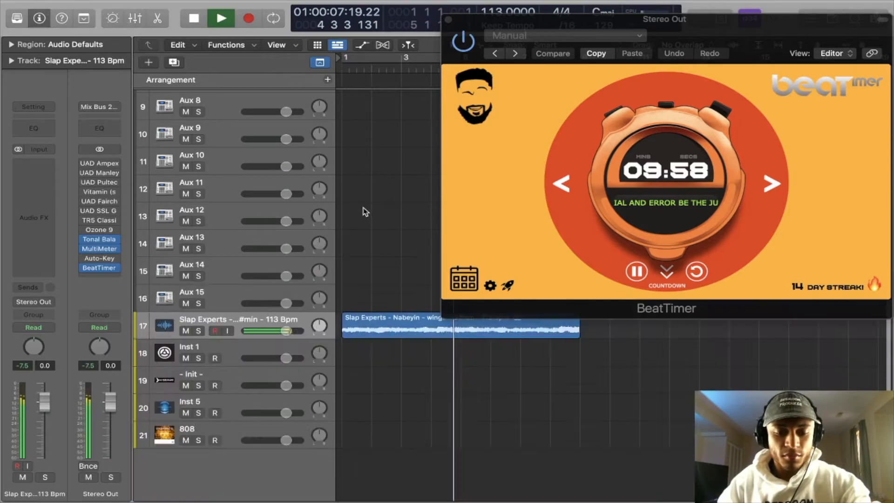
{"action": "key", "text": "c"}
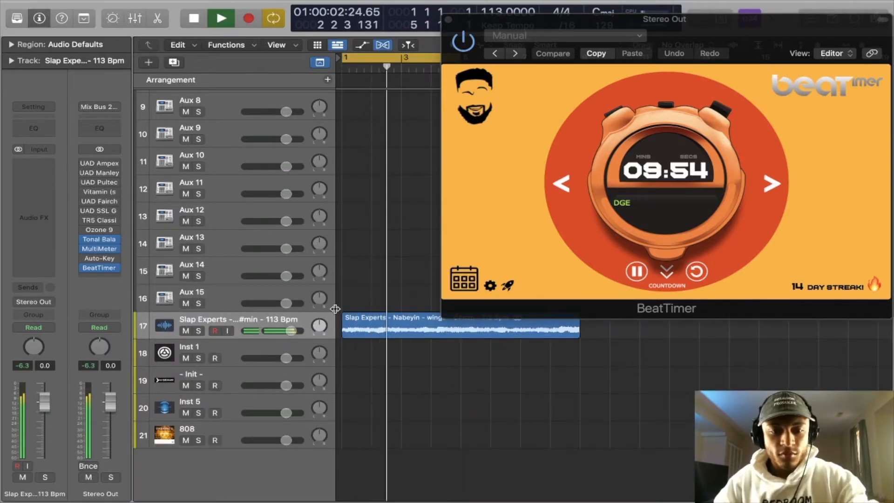
{"action": "key", "text": "cmd+f"}
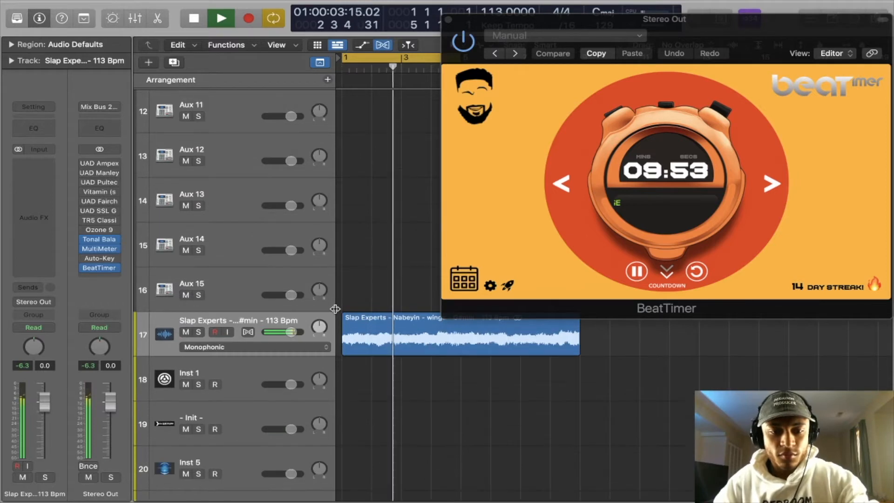
{"action": "left_click", "coordinate": [248, 332]}
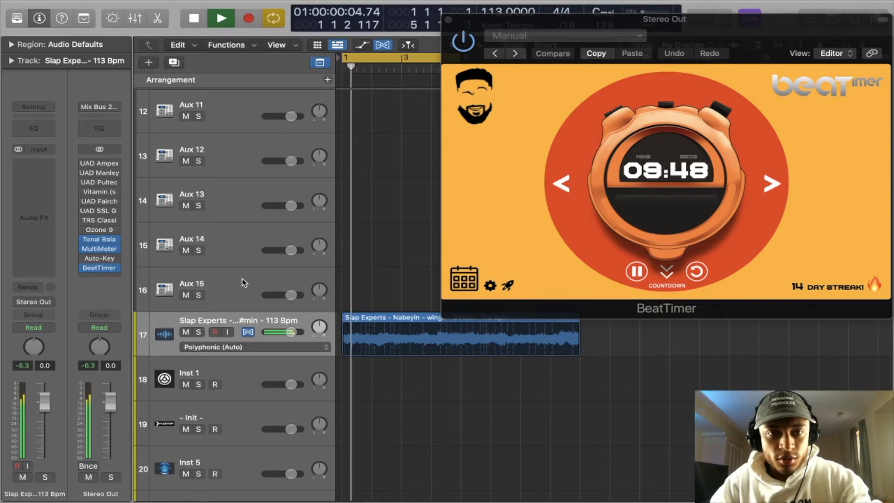
- Set the project tempo to 156 BPM while checking against the metronome, and hide the Flex track controls
{"action": "left_click_drag", "start_coordinate": [680, 45], "coordinate": [688, 197]}
{"action": "left_click_drag", "start_coordinate": [503, 14], "coordinate": [494, 34]}
{"action": "key", "text": "k"}
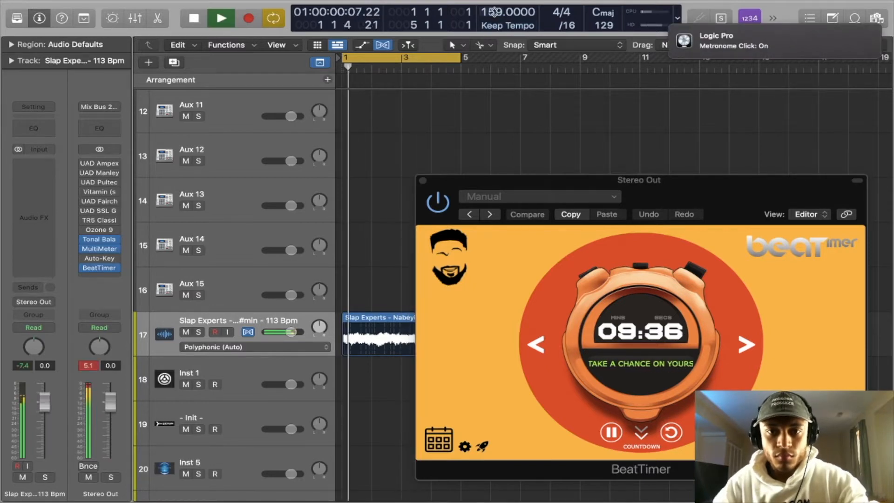
{"action": "left_click_drag", "start_coordinate": [503, 12], "coordinate": [503, 9]}
{"action": "left_click_drag", "start_coordinate": [490, 12], "coordinate": [491, 18]}
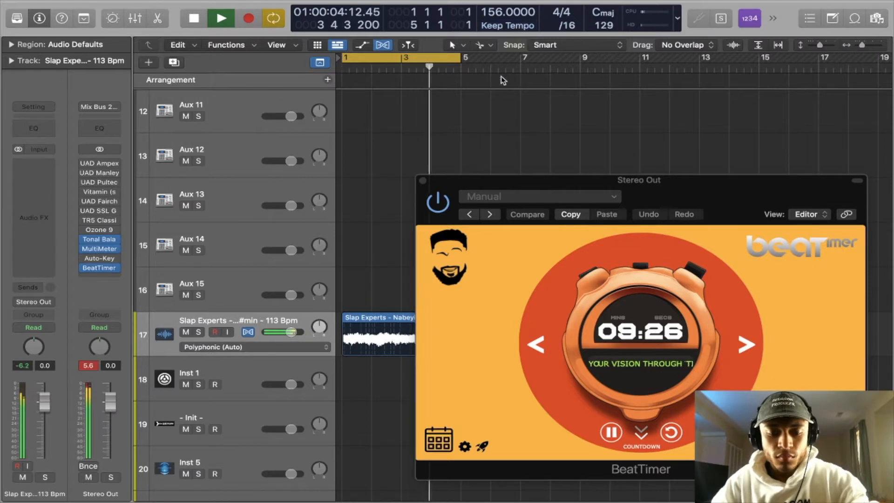
{"action": "key", "text": "super+Up"}
{"action": "key", "text": "k"}
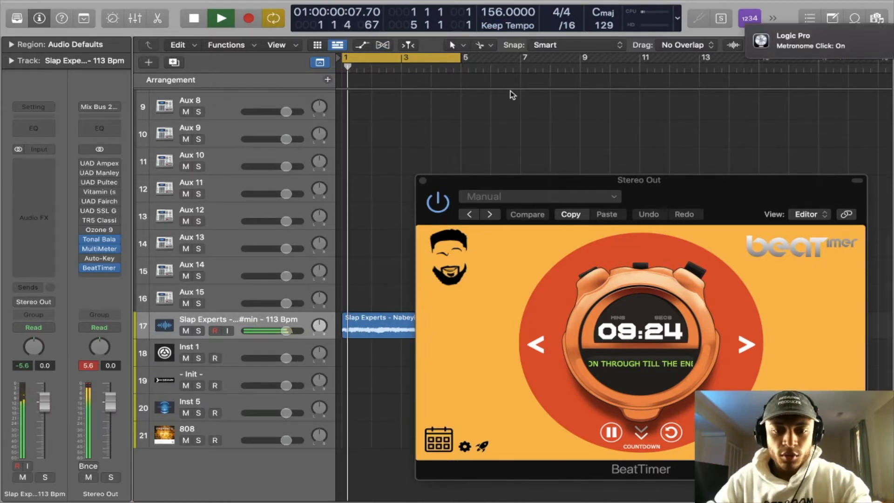
- Open Maschine 2 on the Inst 3 track and load the Pure Drip one-shot Clap Blew into sound 2
{"action": "scroll", "coordinate": [419, 96], "scroll_direction": "up", "scroll_amount": 10}
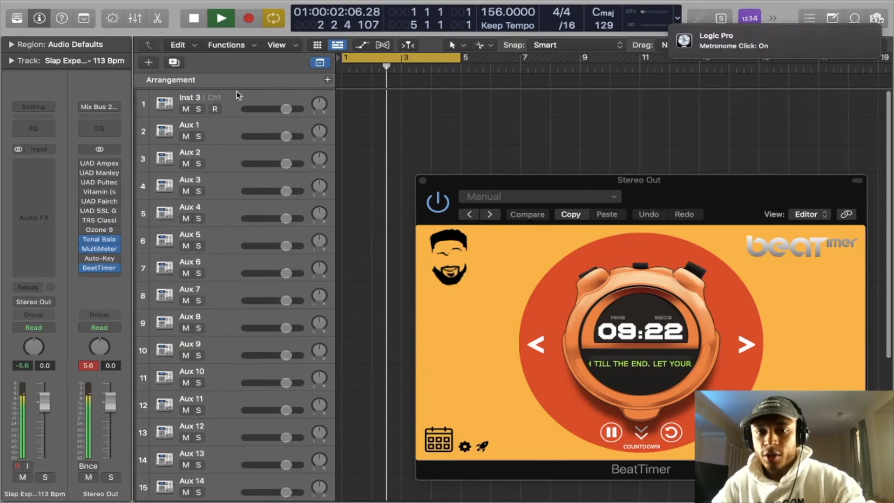
{"action": "left_click", "coordinate": [245, 96]}
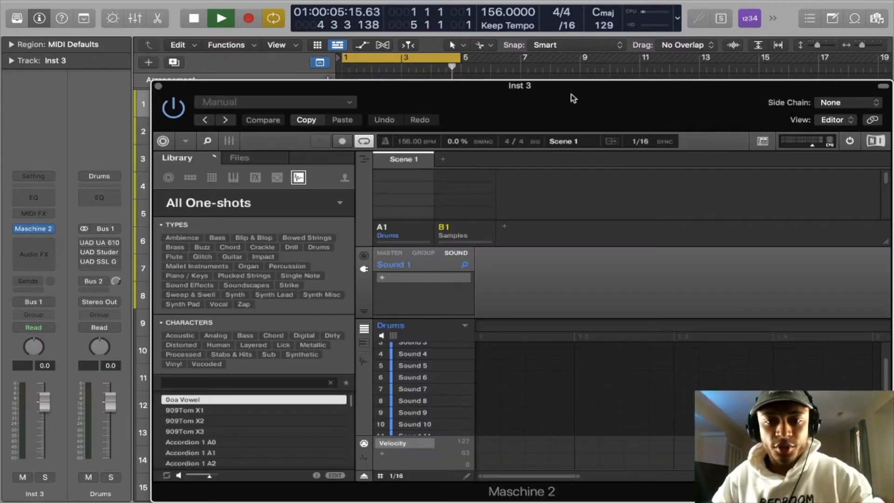
{"action": "left_click_drag", "start_coordinate": [573, 98], "coordinate": [447, 45]}
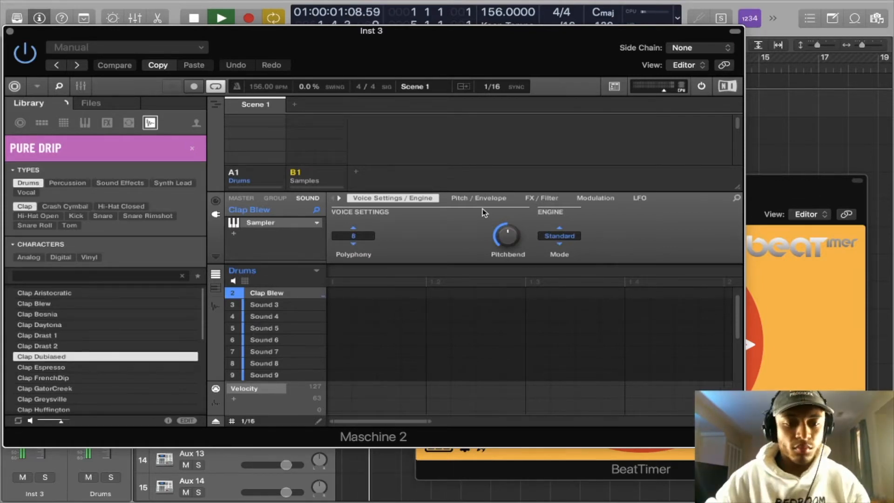
{"action": "left_click_drag", "start_coordinate": [469, 57], "coordinate": [470, 72]}
{"action": "key", "text": "space"}
{"action": "key", "text": "r"}
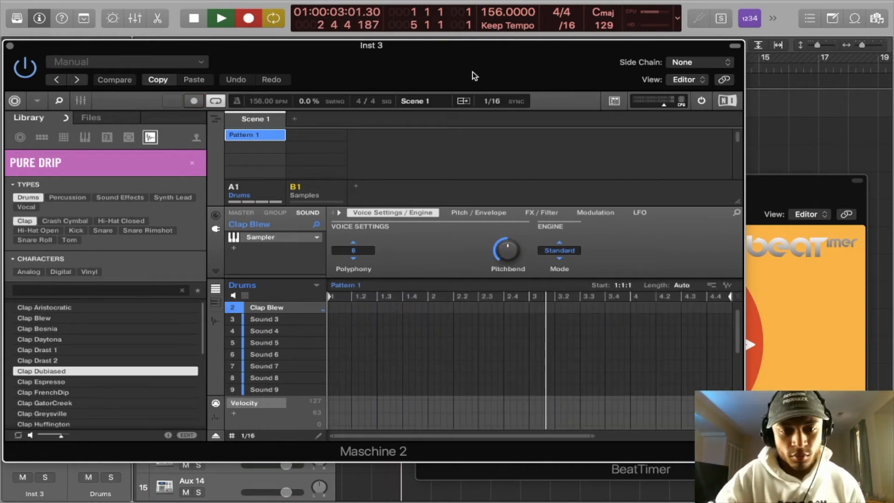
{"action": "key", "text": "Return"}
{"action": "left_click_drag", "start_coordinate": [472, 73], "coordinate": [484, 97]}
{"action": "key", "text": "space"}
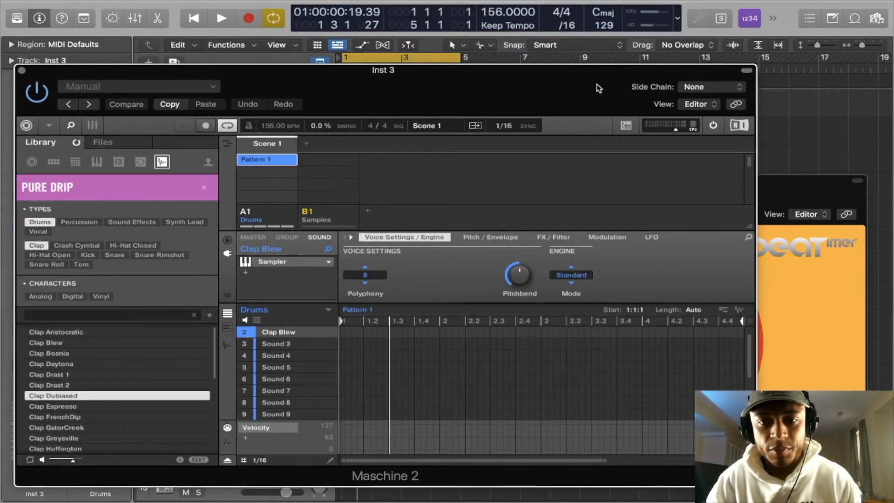
- Record Clap Blew hits into a four-bar Pattern 1 in Maschine 2, one hit per bar
{"action": "left_click_drag", "start_coordinate": [603, 94], "coordinate": [592, 225]}
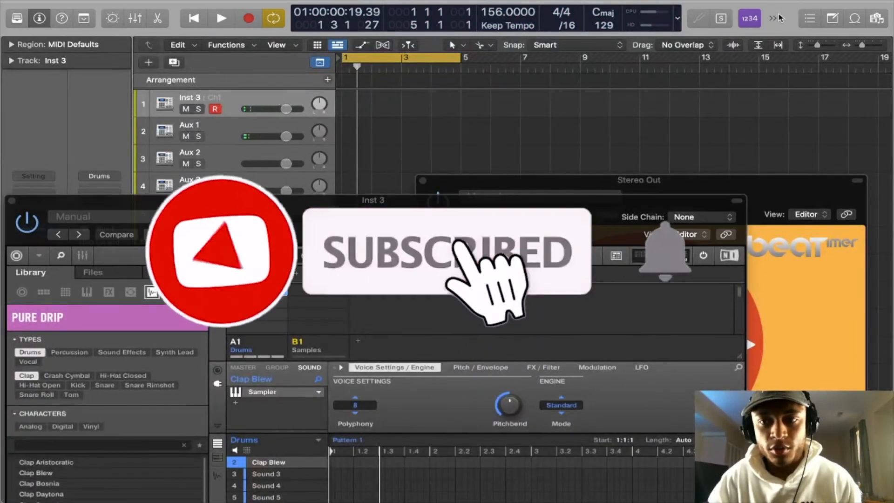
{"action": "left_click", "coordinate": [773, 18]}
{"action": "left_click", "coordinate": [818, 32]}
{"action": "left_click_drag", "start_coordinate": [518, 224], "coordinate": [600, 71]}
{"action": "key", "text": "r"}
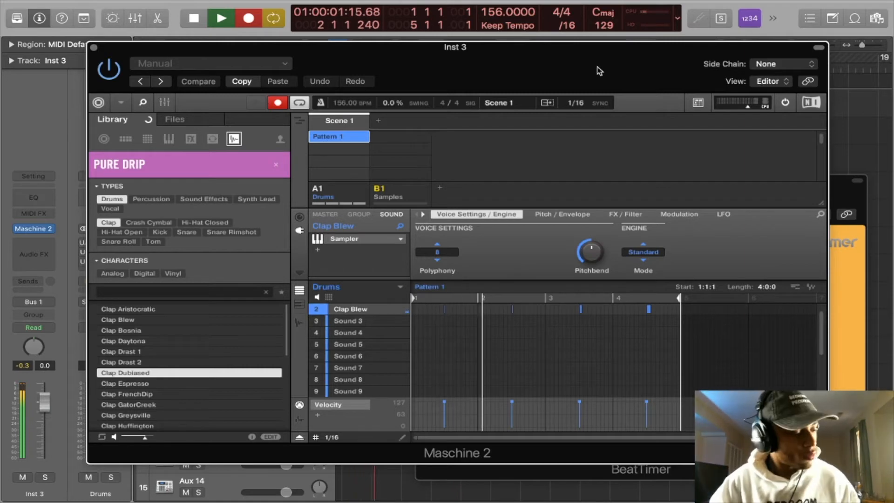
- Bring BeatTimer to the front, move it over the upper part of Maschine 2 and show the last tracks of the arrangement
{"action": "left_click_drag", "start_coordinate": [599, 70], "coordinate": [541, 33]}
{"action": "left_click", "coordinate": [791, 180]}
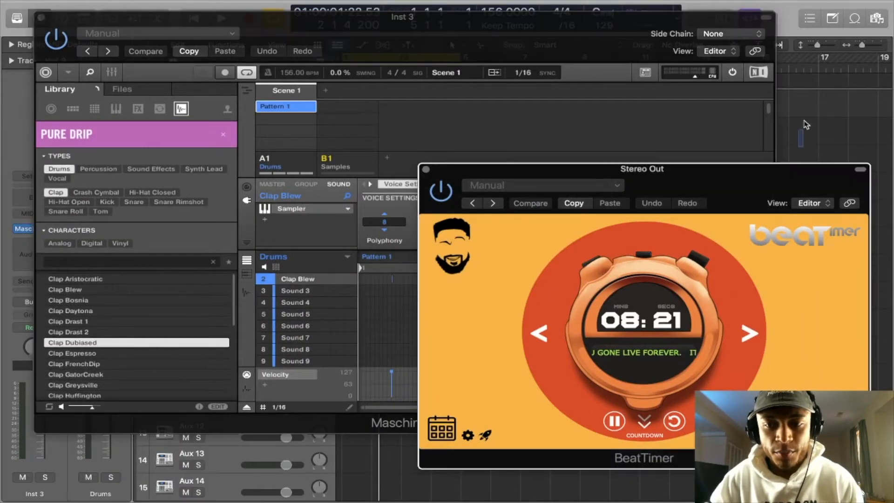
{"action": "left_click_drag", "start_coordinate": [791, 179], "coordinate": [813, 32]}
{"action": "scroll", "coordinate": [537, 472], "scroll_direction": "down", "scroll_amount": 5}
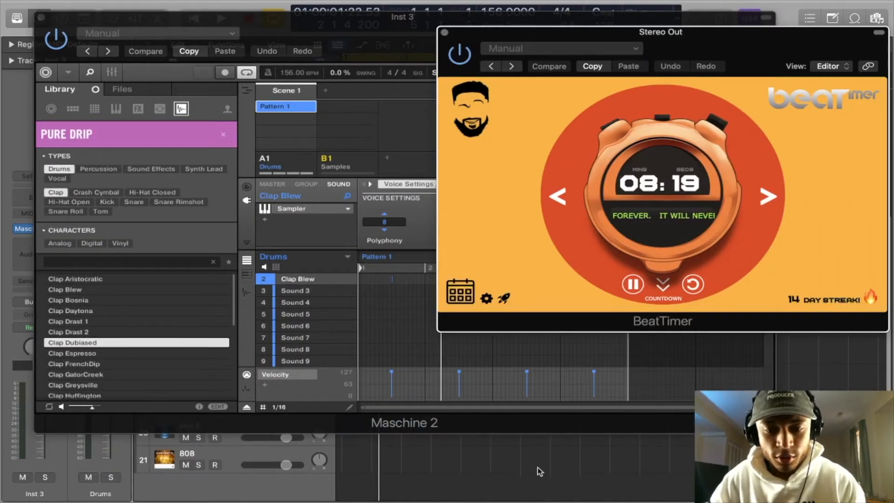
- Extend the cycle range to bar 9 and Pattern 1 to 8:0:0, and play it with Maschine 2 back in view
{"action": "left_click_drag", "start_coordinate": [404, 37], "coordinate": [433, 310]}
{"action": "left_click_drag", "start_coordinate": [719, 41], "coordinate": [615, 221]}
{"action": "left_click_drag", "start_coordinate": [454, 67], "coordinate": [639, 68]}
{"action": "key", "text": "space"}
{"action": "left_click_drag", "start_coordinate": [344, 301], "coordinate": [357, 60]}
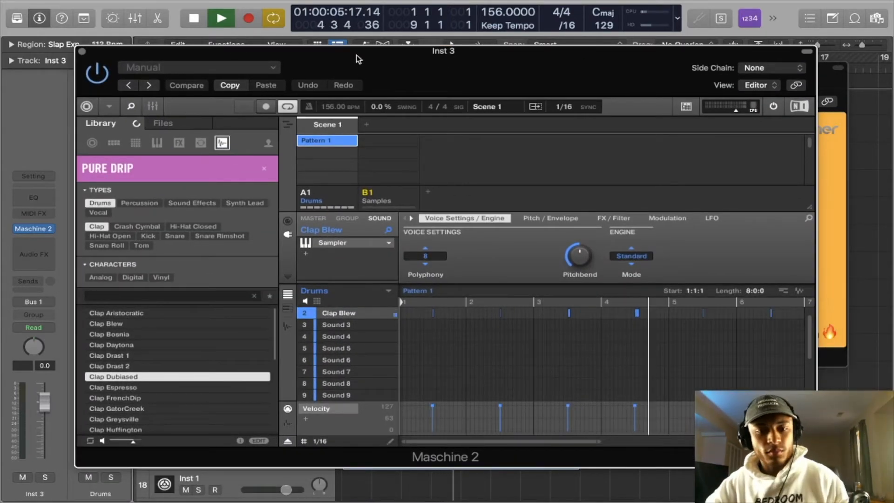
{"action": "left_click_drag", "start_coordinate": [380, 65], "coordinate": [409, 50]}
- Audition the Pure Drip closed hi-hats and load ClosedHH DancingKilla 2 into Sound 3
{"action": "key", "text": "Down"}
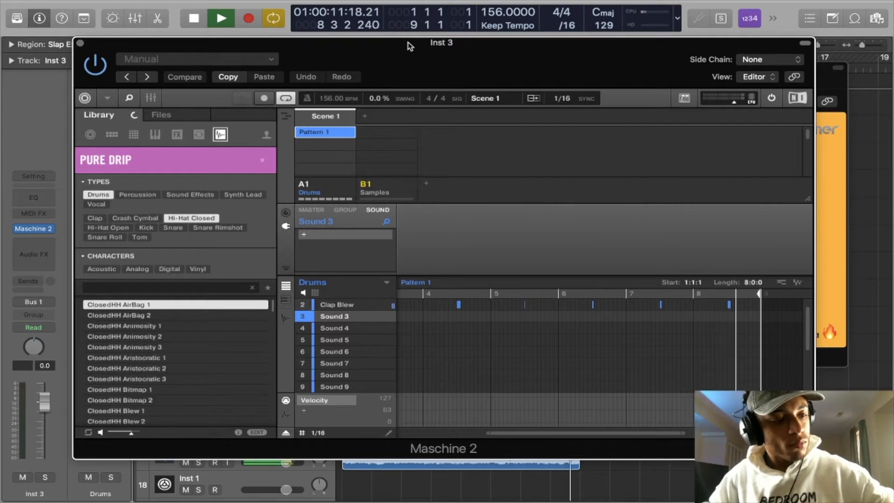
{"action": "key", "text": "Down"}
{"action": "key", "text": "Down"}
{"action": "key", "text": "Down"}
{"action": "key", "text": "Down"}
{"action": "key", "text": "Down"}
{"action": "key", "text": "Down"}
{"action": "key", "text": "Down"}
{"action": "key", "text": "Down"}
{"action": "key", "text": "Down"}
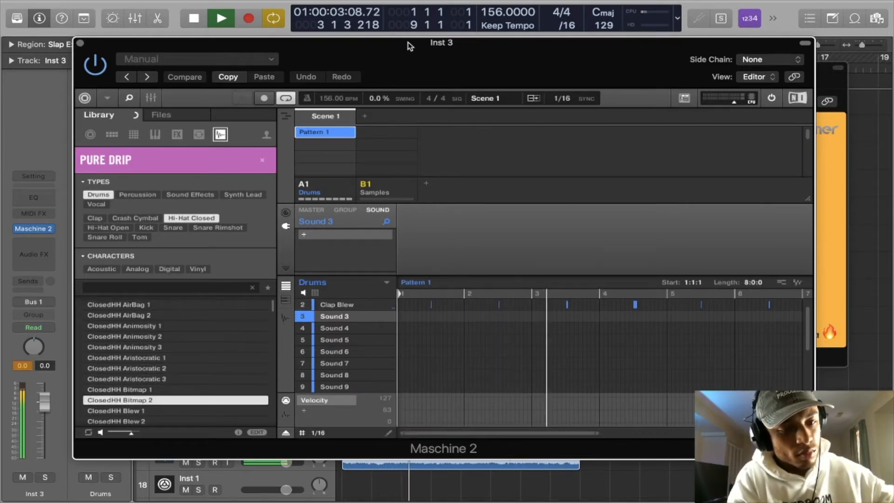
{"action": "key", "text": "Down"}
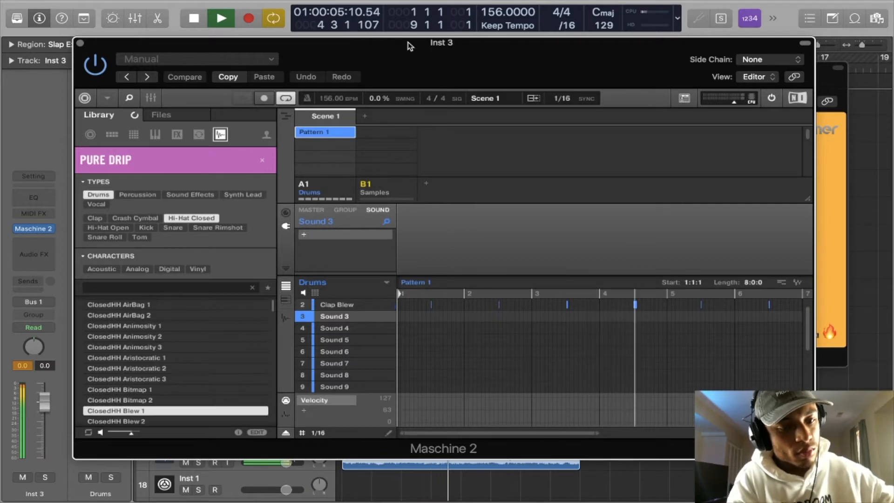
{"action": "key", "text": "Down"}
{"action": "key", "text": "Down"}
{"action": "key", "text": "Down"}
{"action": "key", "text": "Down"}
{"action": "key", "text": "Down"}
{"action": "key", "text": "Down"}
{"action": "key", "text": "Down"}
{"action": "key", "text": "Down"}
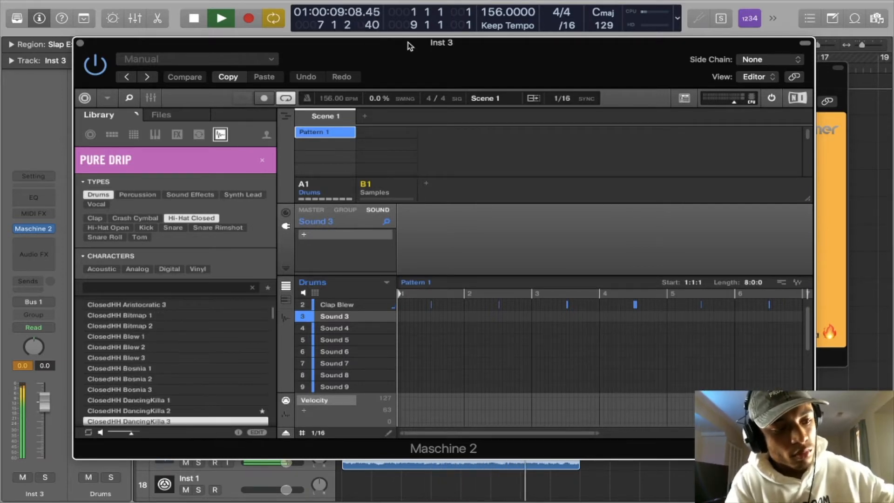
{"action": "key", "text": "Down"}
{"action": "key", "text": "Up"}
{"action": "key", "text": "Up"}
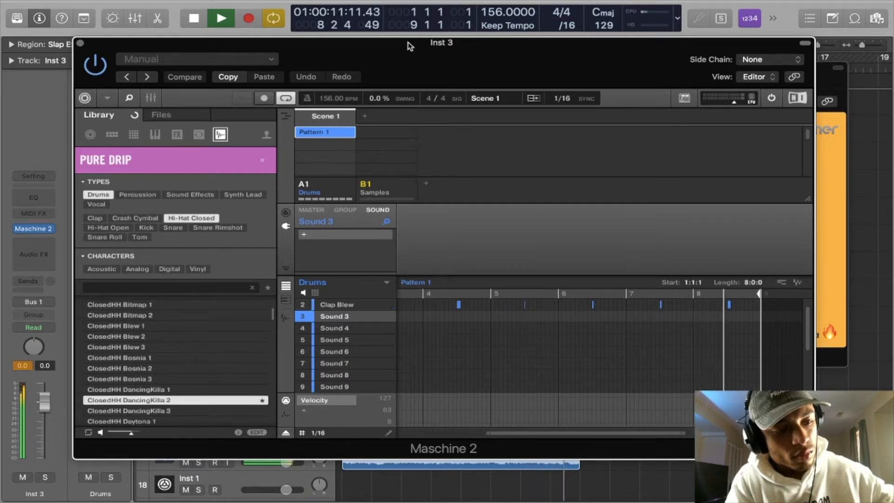
{"action": "key", "text": "Return"}
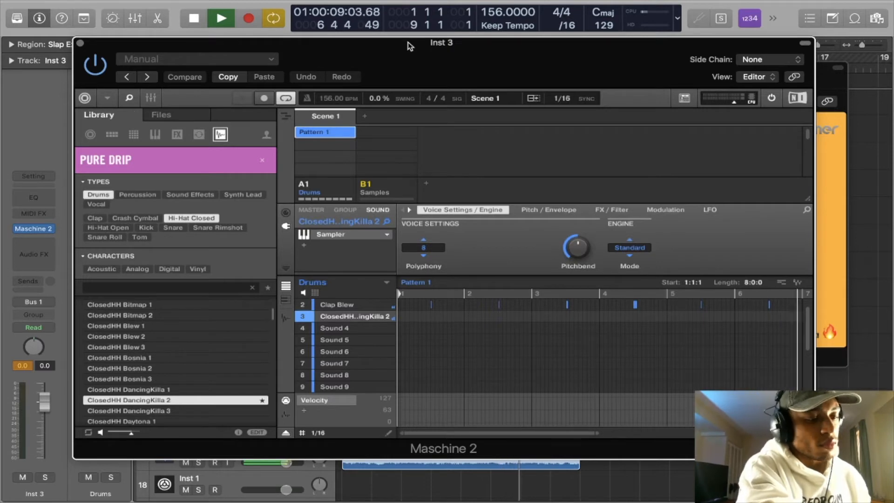
- Record a rolling closed hi-hat part across the eight bars of Pattern 1
{"action": "key", "text": "r"}
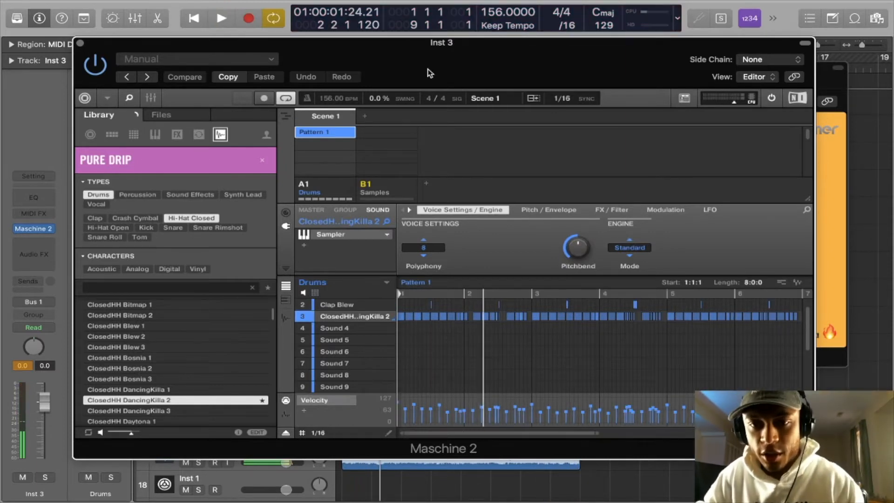
{"action": "left_click_drag", "start_coordinate": [535, 76], "coordinate": [516, 82]}
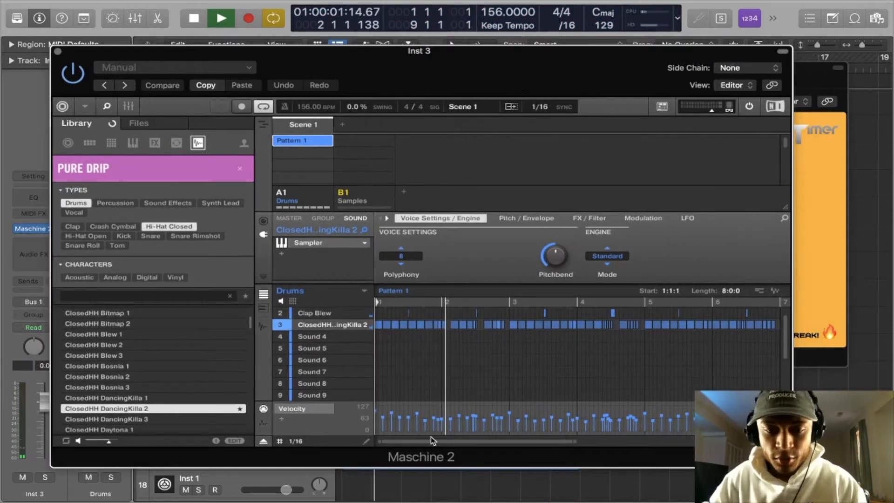
- Play back the hi-hat part and examine its notes around bars 2 and 3
{"action": "left_click_drag", "start_coordinate": [380, 440], "coordinate": [460, 441]}
{"action": "scroll", "coordinate": [450, 336], "scroll_direction": "left", "scroll_amount": 1}
{"action": "key", "text": "space"}
{"action": "key", "text": "space"}
{"action": "scroll", "coordinate": [453, 335], "scroll_direction": "left", "scroll_amount": 2}
{"action": "scroll", "coordinate": [453, 331], "scroll_direction": "left", "scroll_amount": 3}
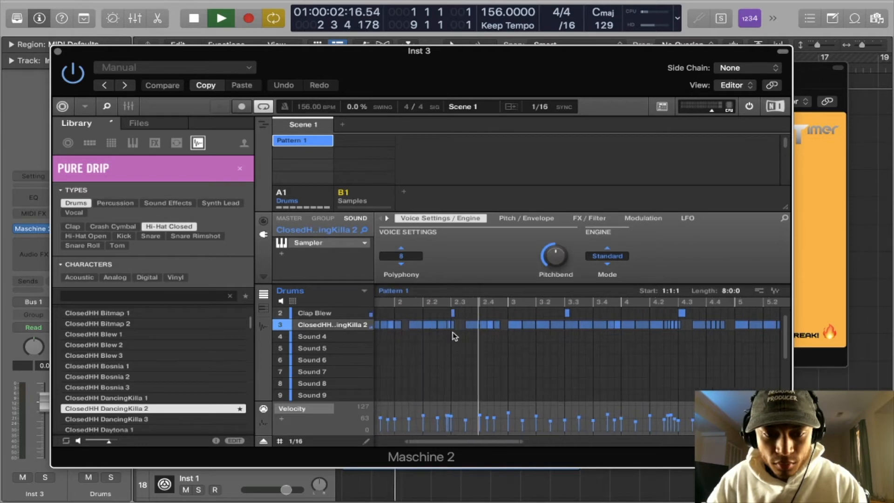
{"action": "key", "text": "space"}
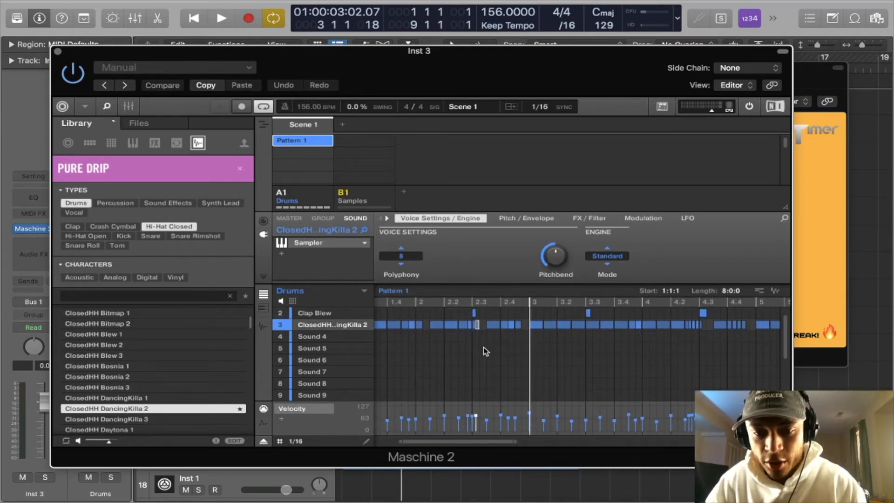
- Play back the hi-hat part and try nudging the short note just before 2.3 in Sound 3
{"action": "mouse_move", "coordinate": [477, 416]}
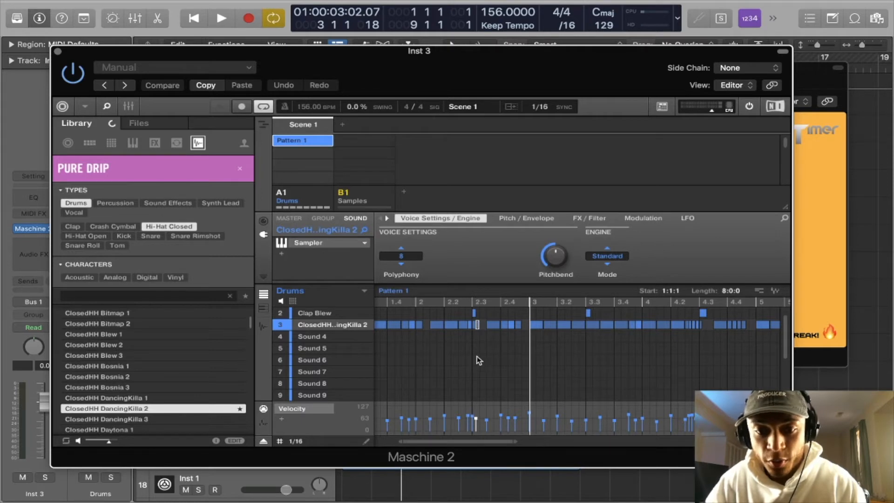
{"action": "key", "text": "space"}
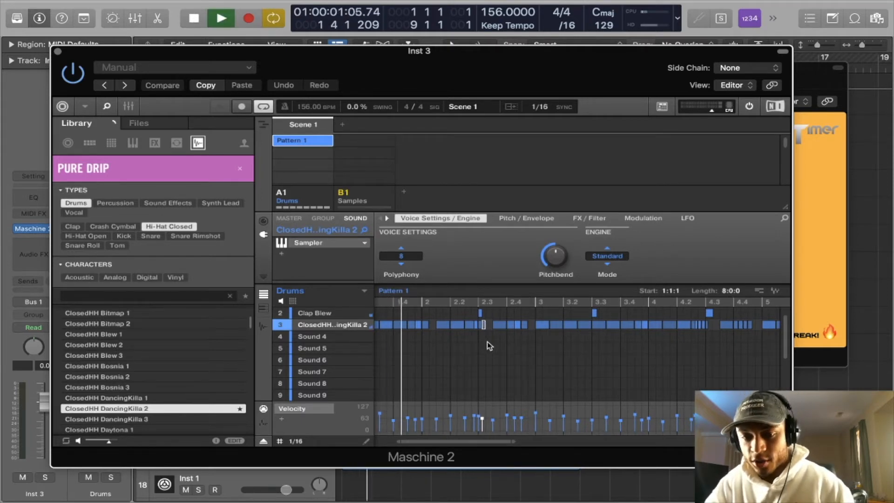
{"action": "key", "text": "space"}
{"action": "key", "text": "space"}
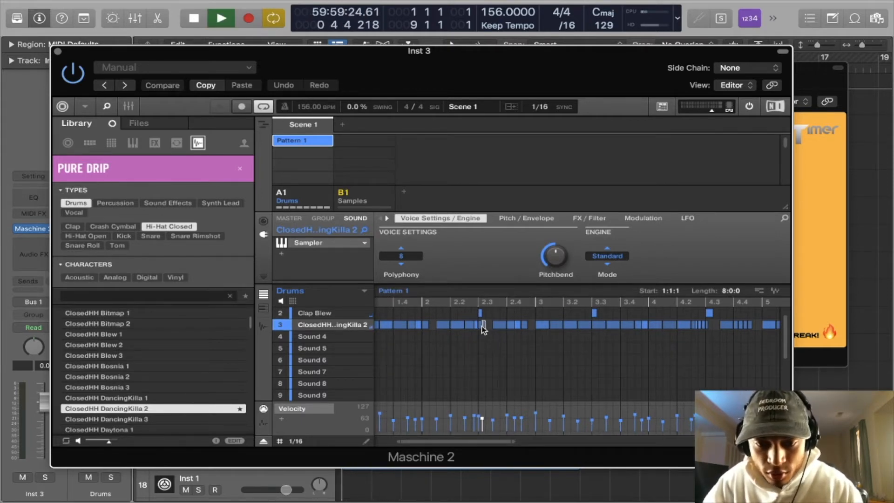
{"action": "left_click_drag", "start_coordinate": [468, 328], "coordinate": [470, 328]}
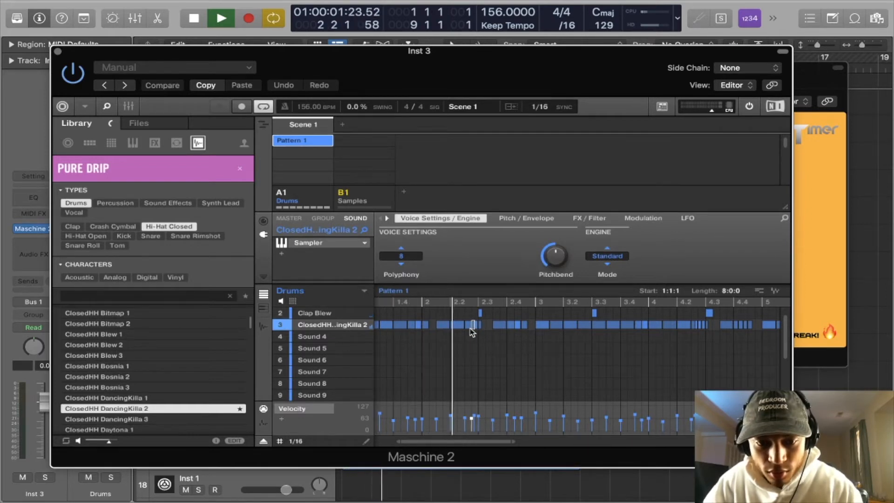
- Show the closed hi-hat notes of Sound 3 in the keyboard view and set the step grid to 1/32
{"action": "key", "text": "k"}
{"action": "scroll", "coordinate": [511, 346], "scroll_direction": "down", "scroll_amount": 5}
{"action": "key", "text": "space"}
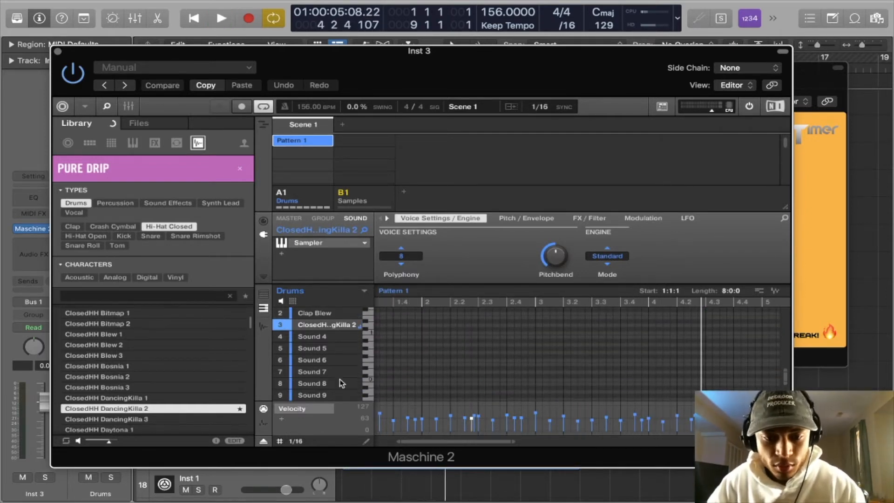
{"action": "key", "text": "space"}
{"action": "left_click", "coordinate": [296, 441]}
{"action": "left_click", "coordinate": [317, 316]}
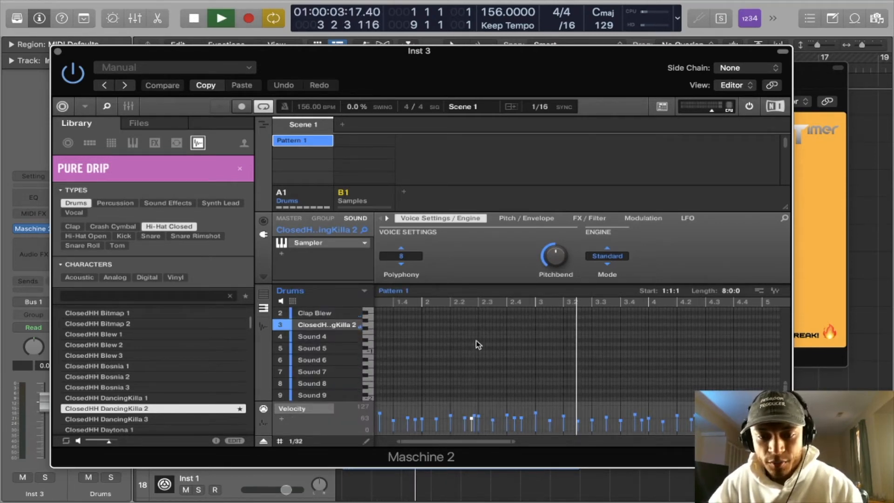
{"action": "scroll", "coordinate": [478, 343], "scroll_direction": "up", "scroll_amount": 5}
{"action": "scroll", "coordinate": [479, 342], "scroll_direction": "down", "scroll_amount": 3}
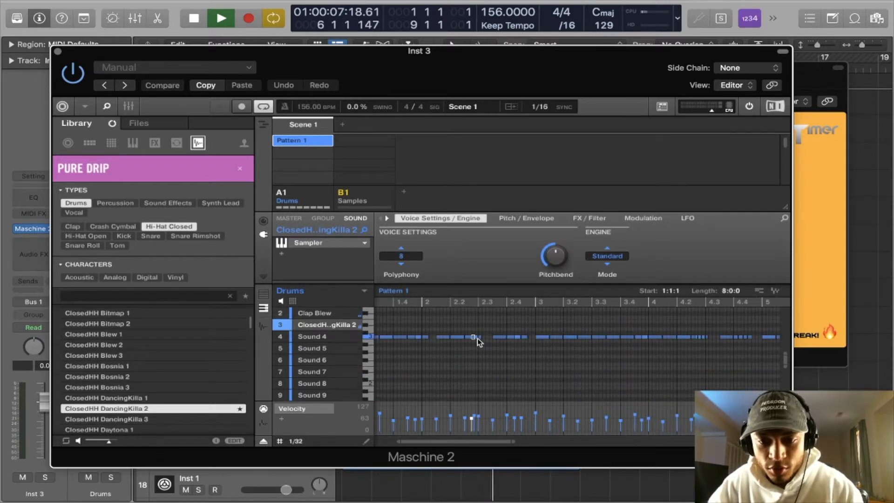
- Try shifting the short hi-hat notes around 2.3 on the 1/32 grid, checking their timing with playback
{"action": "left_click_drag", "start_coordinate": [404, 443], "coordinate": [425, 441]}
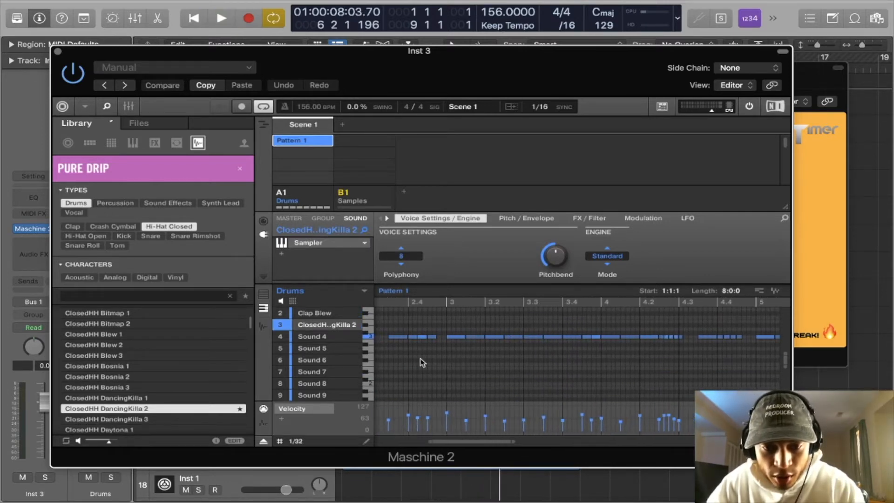
{"action": "scroll", "coordinate": [417, 366], "scroll_direction": "left", "scroll_amount": 3}
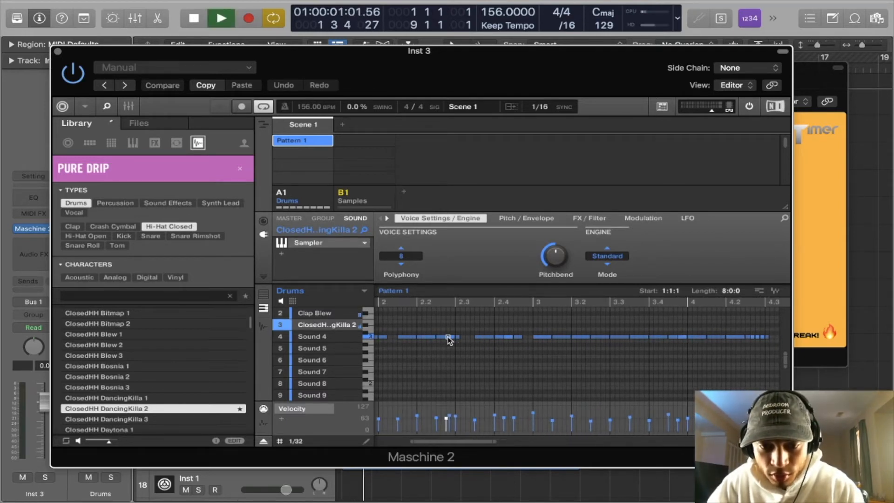
{"action": "left_click_drag", "start_coordinate": [457, 341], "coordinate": [461, 341]}
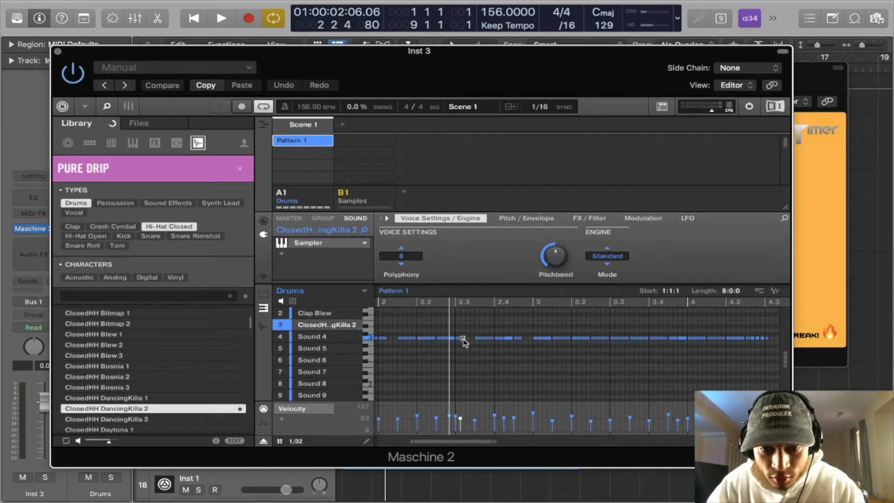
{"action": "key", "text": "space"}
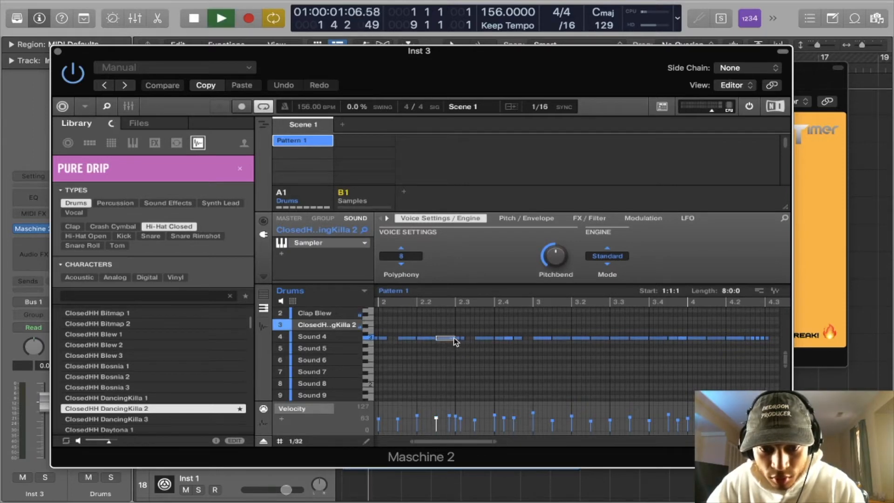
{"action": "key", "text": "space"}
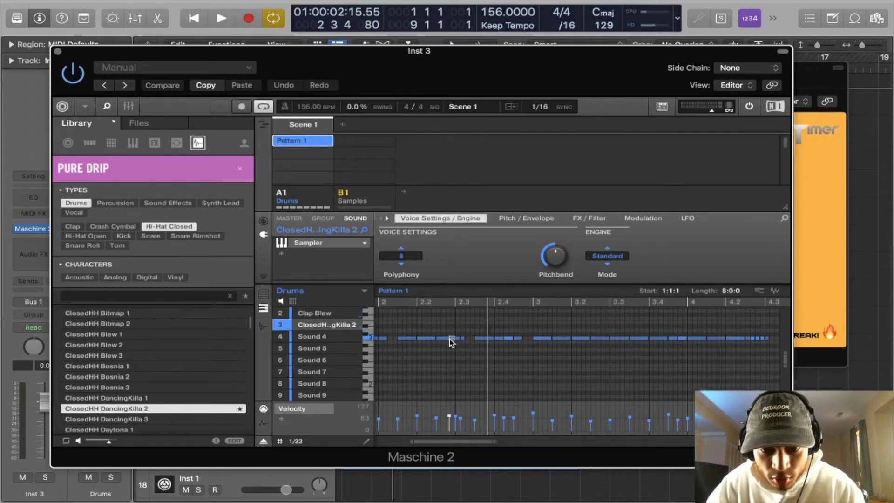
{"action": "left_click_drag", "start_coordinate": [449, 341], "coordinate": [444, 341]}
{"action": "key", "text": "space"}
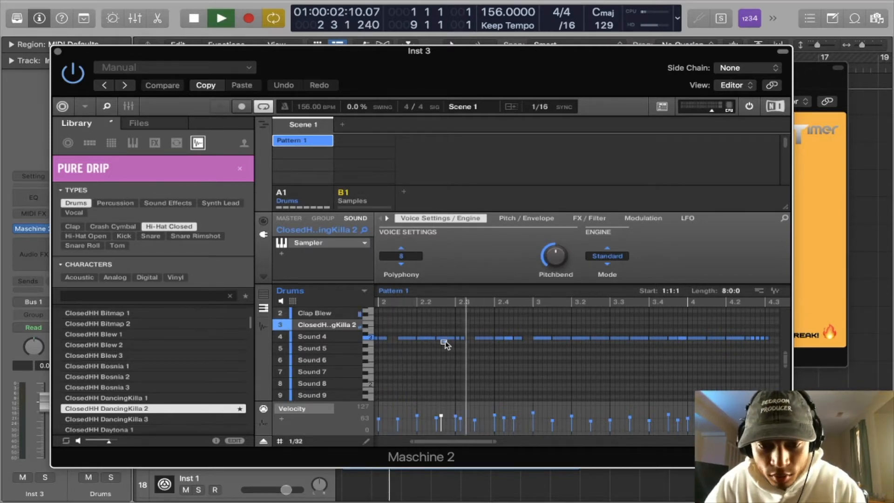
- Delete the cluster of closed hi-hat notes around 2.3 in Pattern 1
{"action": "key", "text": "space"}
{"action": "left_click", "coordinate": [453, 339]}
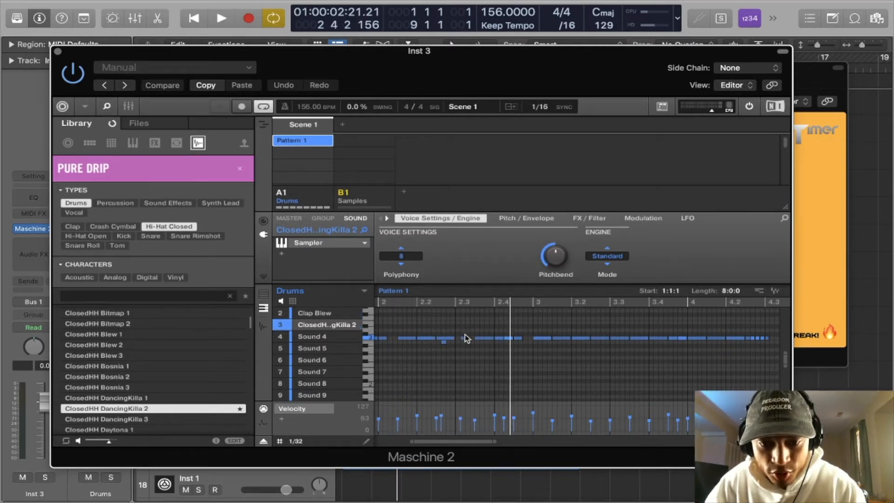
{"action": "key", "text": "Delete"}
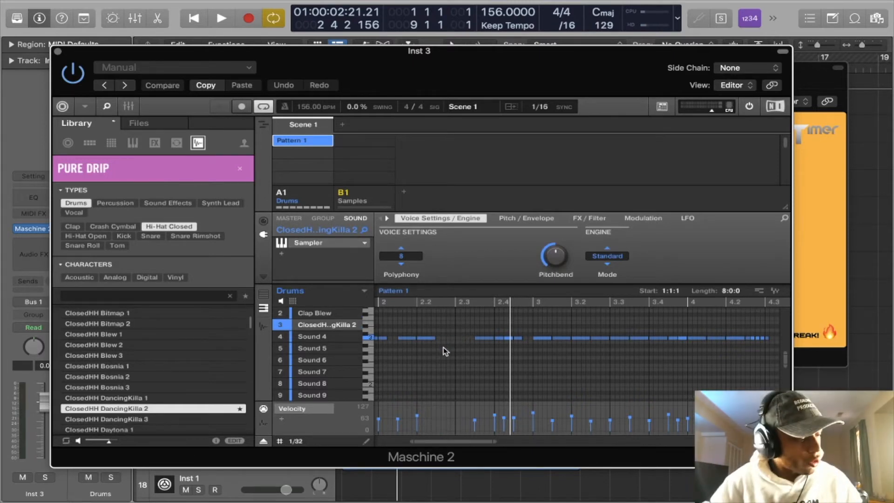
- Record a fast closed hi-hat roll into the gap around 2.3 and play back the result
{"action": "key", "text": "space"}
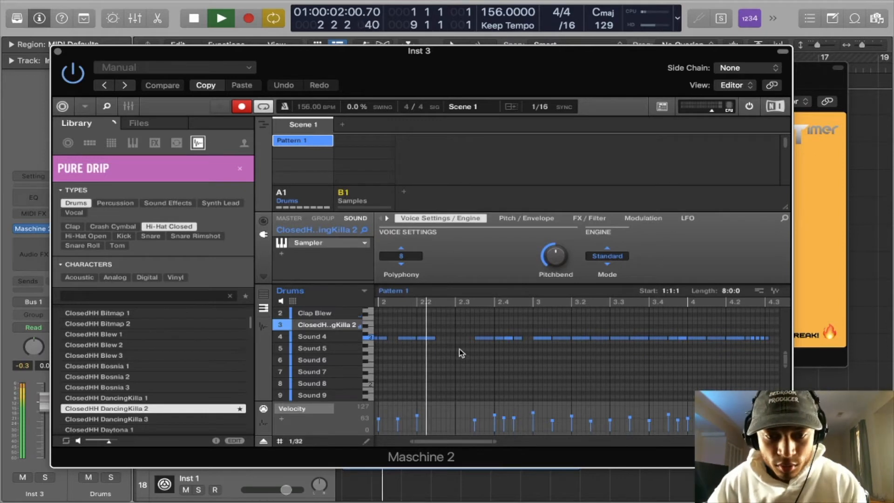
{"action": "key", "text": "space"}
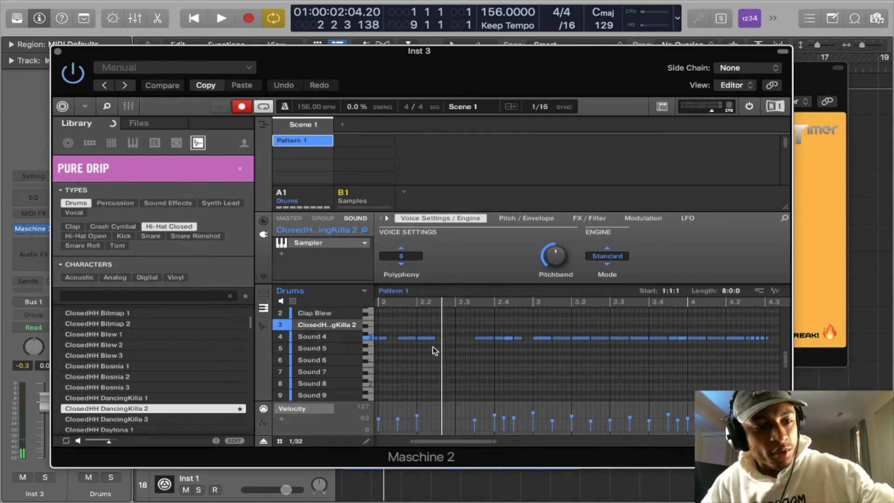
{"action": "key", "text": "space"}
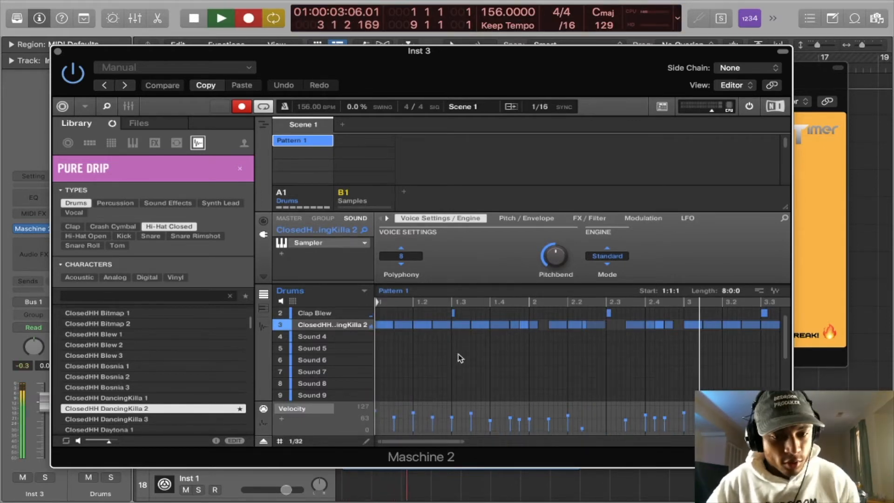
{"action": "key", "text": "space"}
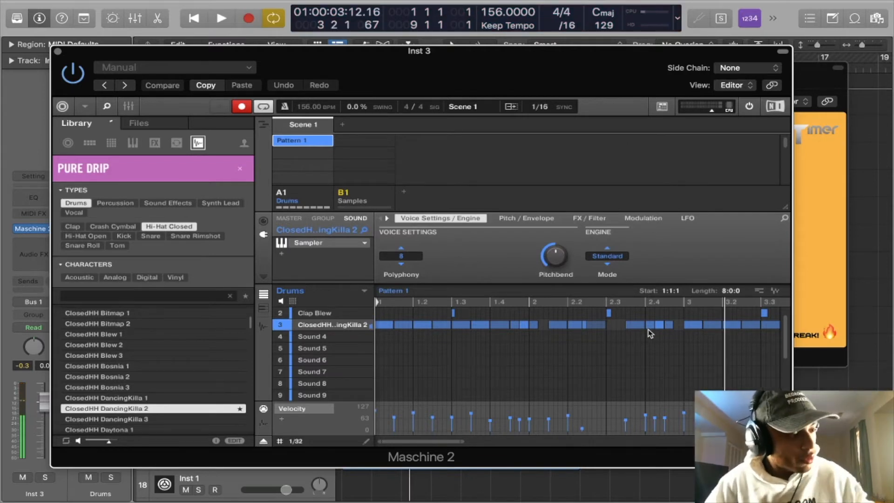
{"action": "key", "text": "space"}
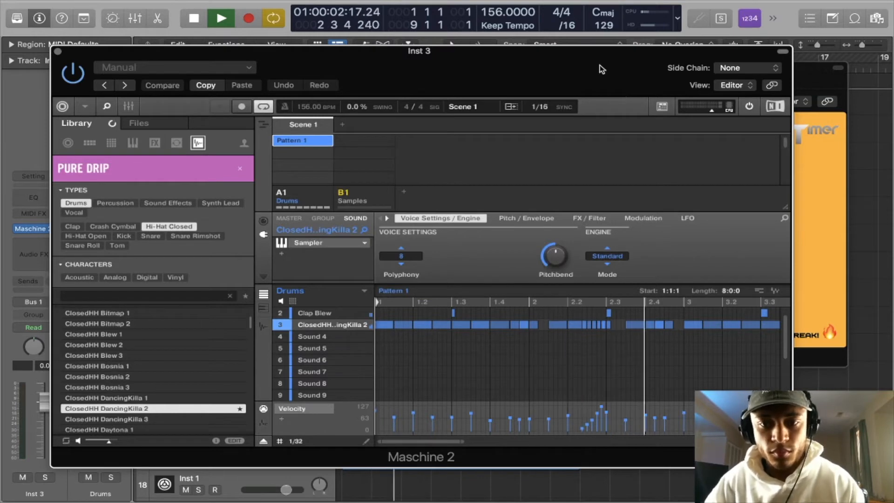
- Clear the Maschine 2 window out of the way and check the BeatTimer countdown
{"action": "left_click_drag", "start_coordinate": [600, 66], "coordinate": [592, 65]}
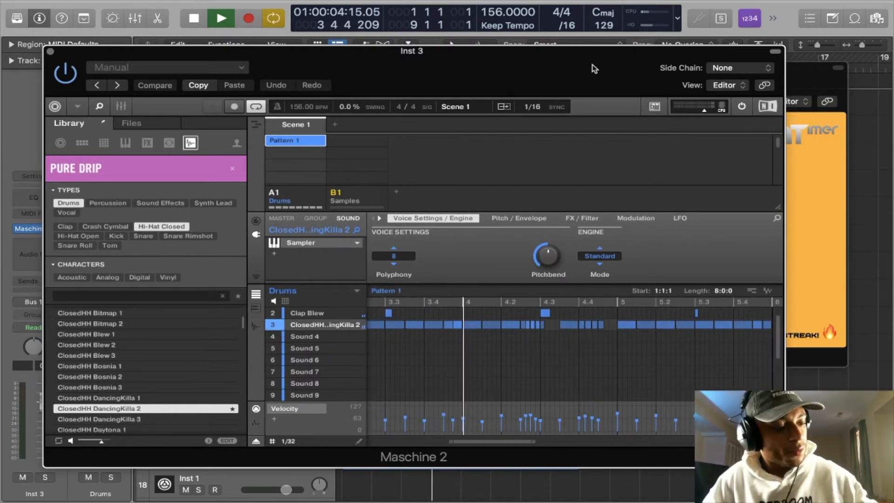
{"action": "left_click_drag", "start_coordinate": [594, 70], "coordinate": [616, 112]}
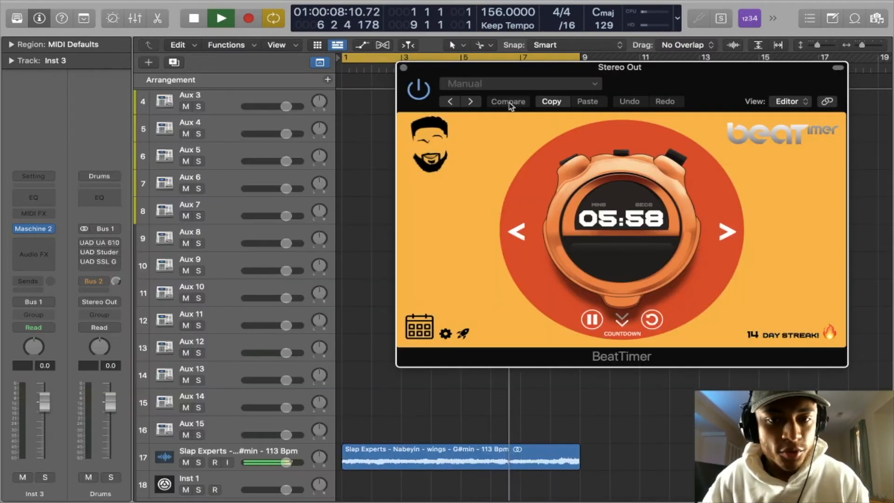
{"action": "left_click", "coordinate": [67, 86]}
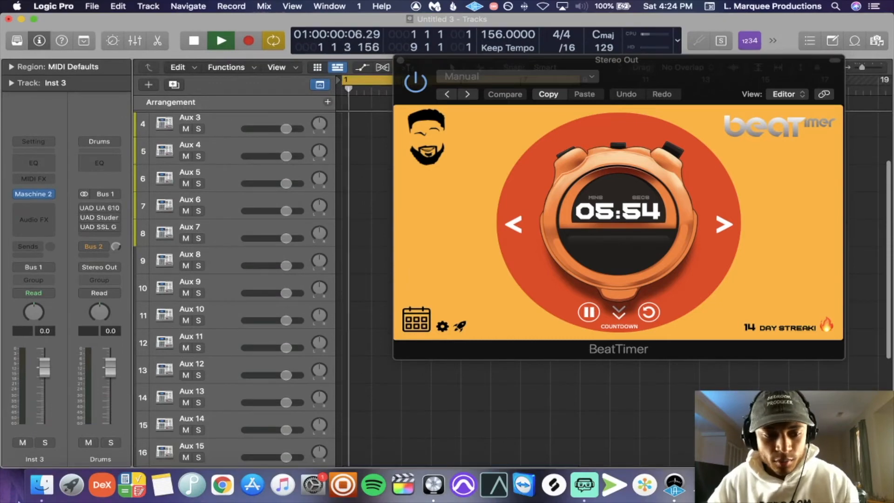
- Switch to Finder and open the PG Life Of Pierre - 808s folder of the FORNUTO - Life Of Pierre kit within Music > Drum Samples
{"action": "left_click", "coordinate": [41, 485]}
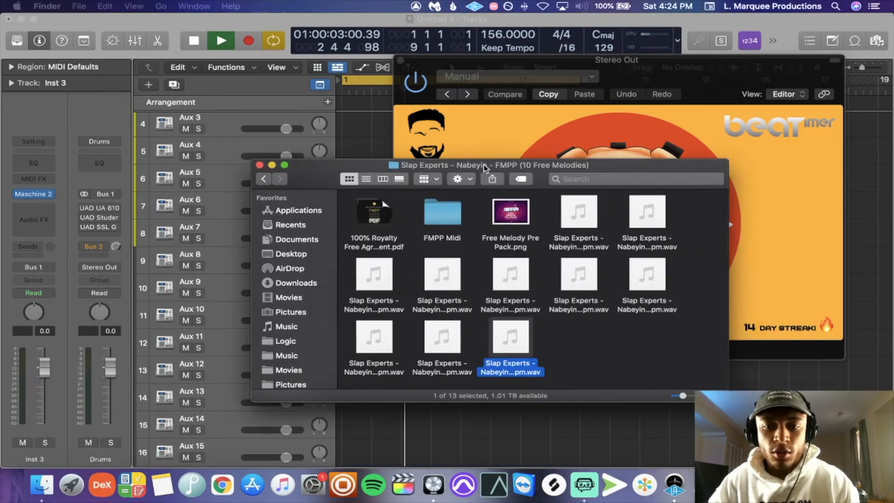
{"action": "left_click_drag", "start_coordinate": [484, 165], "coordinate": [482, 166]}
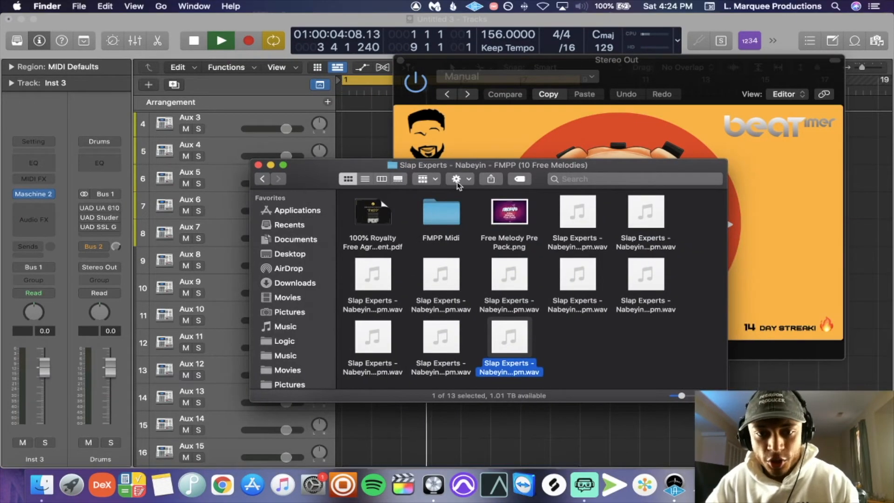
{"action": "scroll", "coordinate": [281, 335], "scroll_direction": "down", "scroll_amount": 5}
{"action": "left_click", "coordinate": [284, 257]}
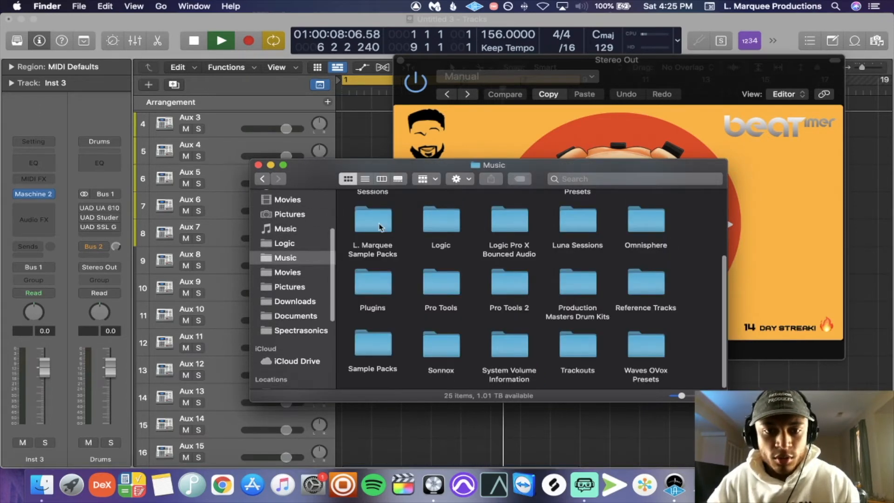
{"action": "scroll", "coordinate": [380, 227], "scroll_direction": "up", "scroll_amount": 5}
{"action": "left_click", "coordinate": [442, 285]}
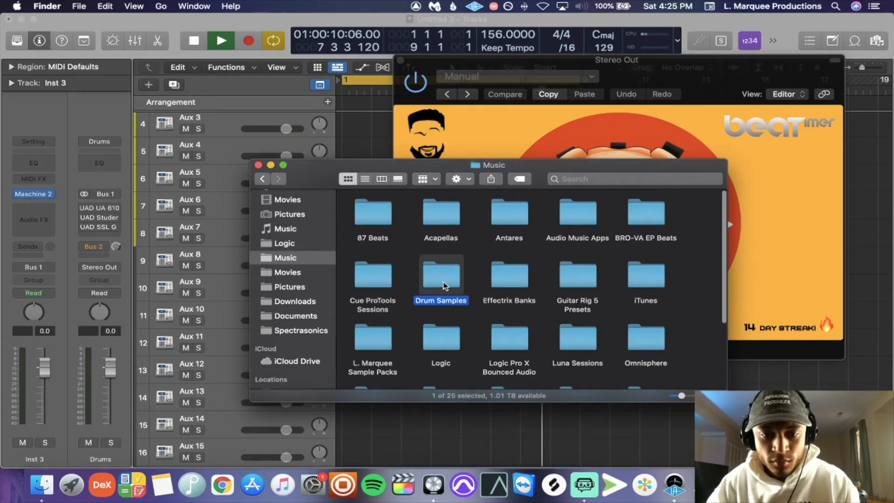
{"action": "double_click", "coordinate": [459, 271]}
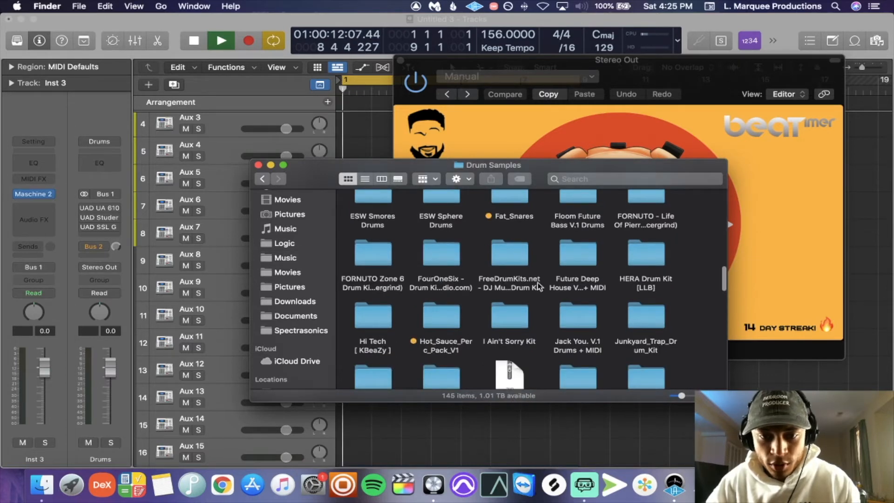
{"action": "left_click", "coordinate": [650, 194]}
{"action": "double_click", "coordinate": [650, 194]}
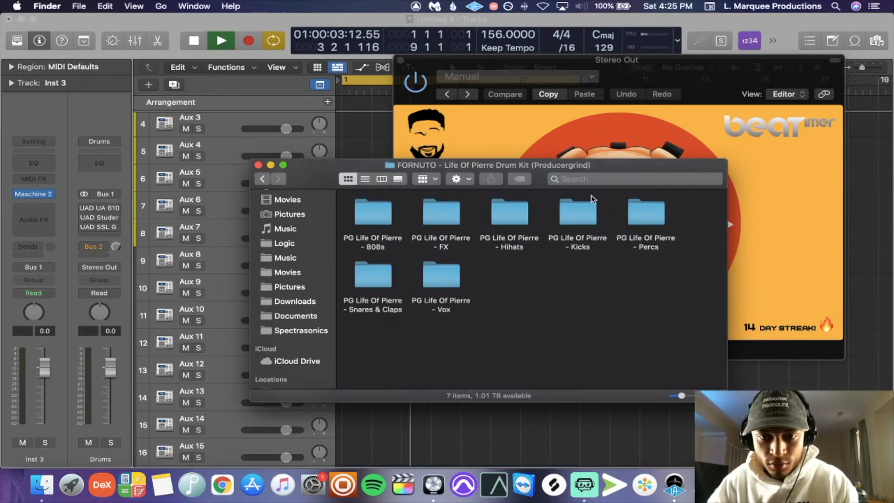
{"action": "left_click", "coordinate": [375, 223]}
{"action": "double_click", "coordinate": [374, 218]}
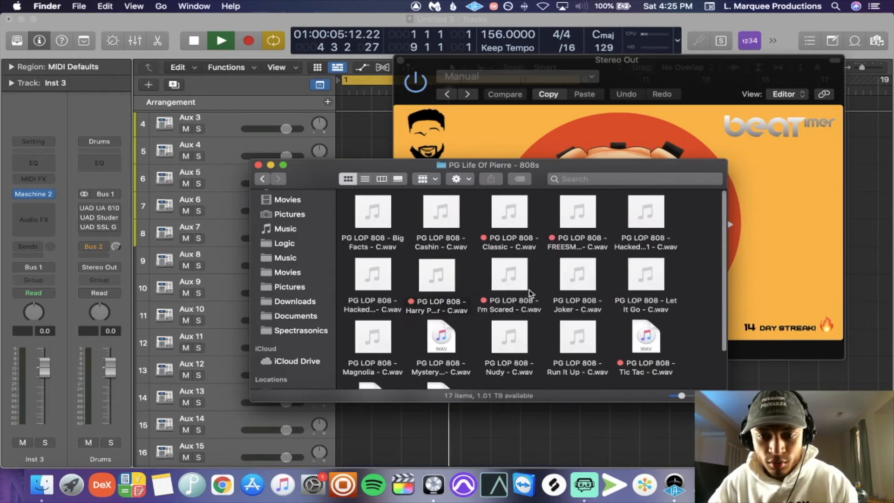
- Audition several 808 samples against the beat, including Tic Tac, Classic, Yo Pierre and Let It Go, comparing them with I'm Scared
{"action": "left_click", "coordinate": [638, 339]}
{"action": "left_click", "coordinate": [510, 275]}
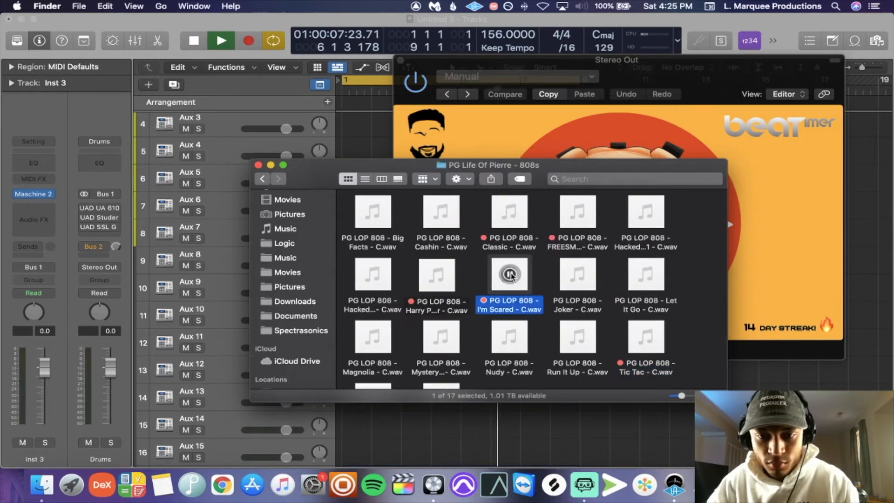
{"action": "left_click", "coordinate": [510, 212]}
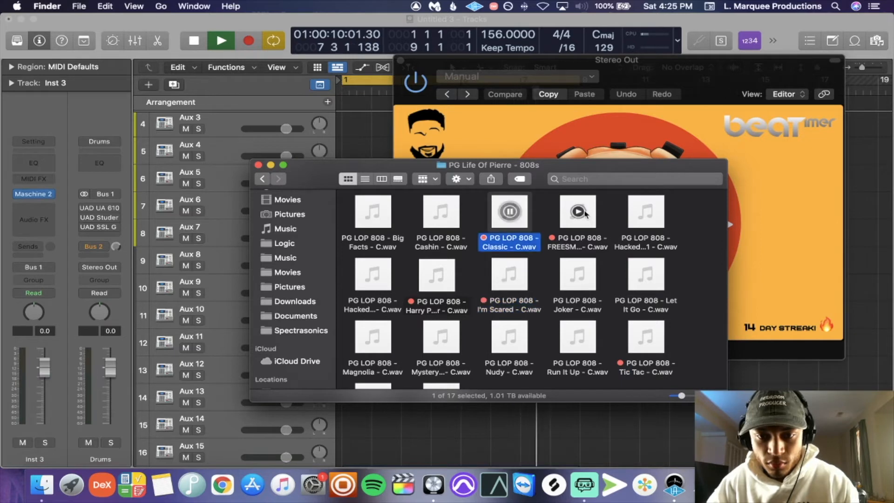
{"action": "left_click", "coordinate": [585, 213]}
{"action": "left_click", "coordinate": [512, 275]}
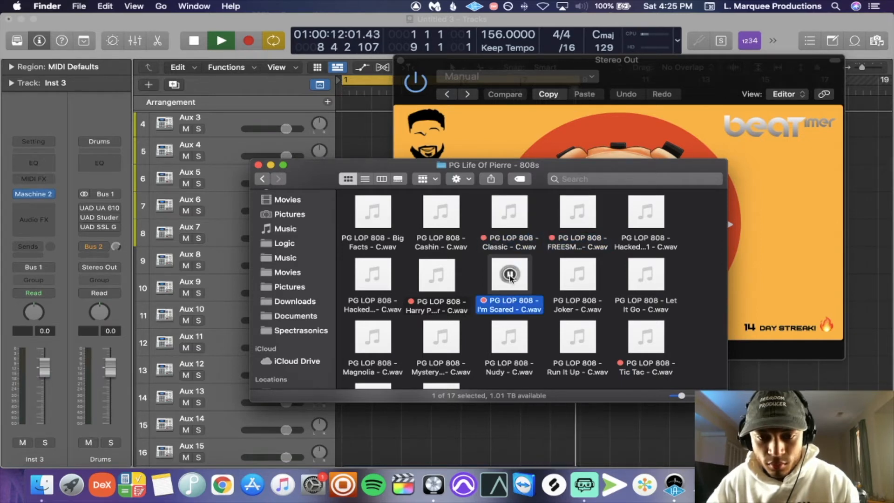
{"action": "left_click", "coordinate": [475, 266]}
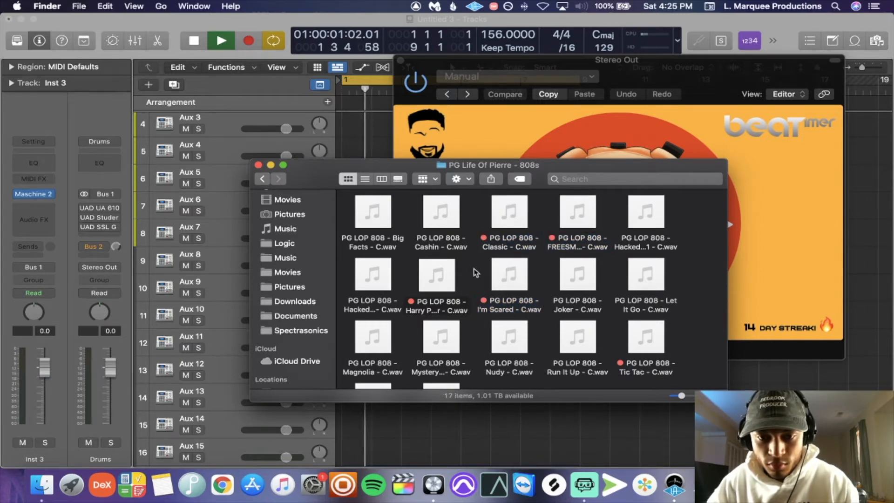
{"action": "left_click", "coordinate": [440, 277]}
{"action": "scroll", "coordinate": [446, 280], "scroll_direction": "down", "scroll_amount": 3}
{"action": "left_click", "coordinate": [440, 345]}
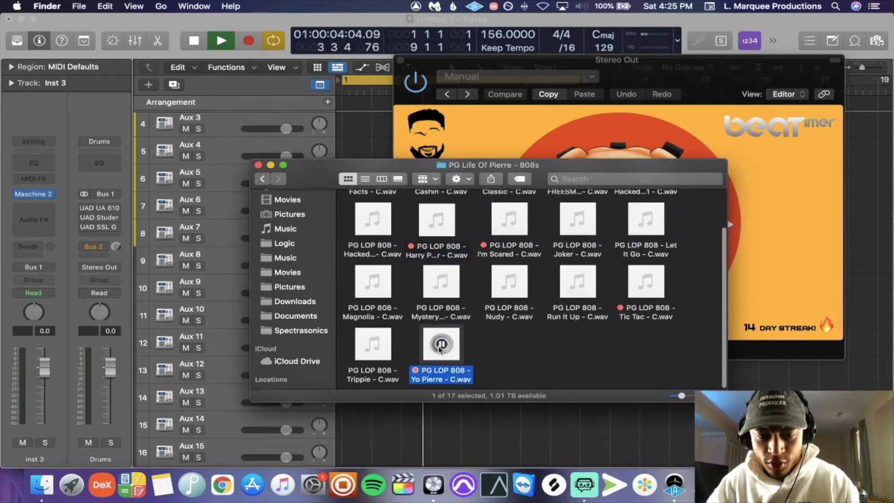
{"action": "left_click", "coordinate": [510, 220]}
{"action": "left_click", "coordinate": [645, 283]}
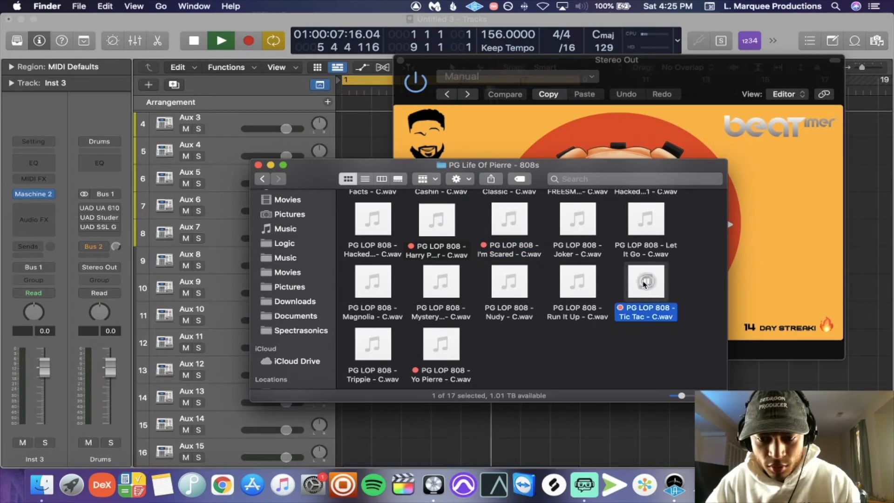
{"action": "left_click", "coordinate": [508, 219]}
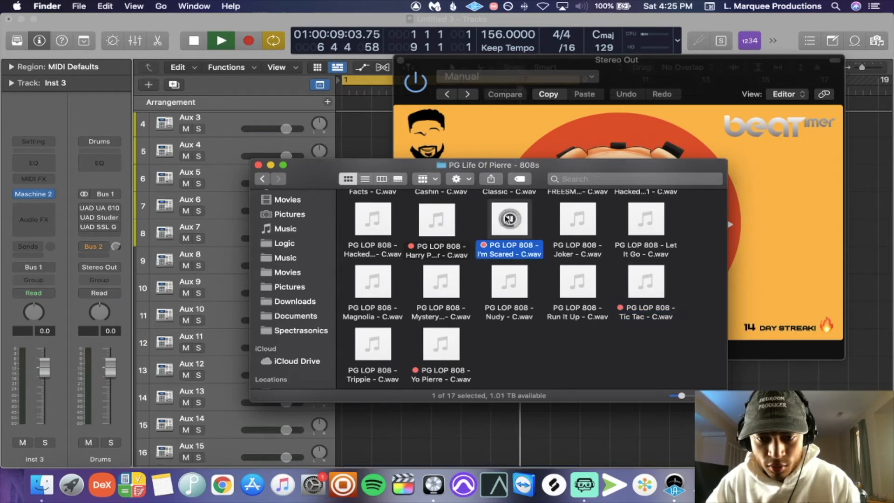
{"action": "left_click", "coordinate": [646, 219]}
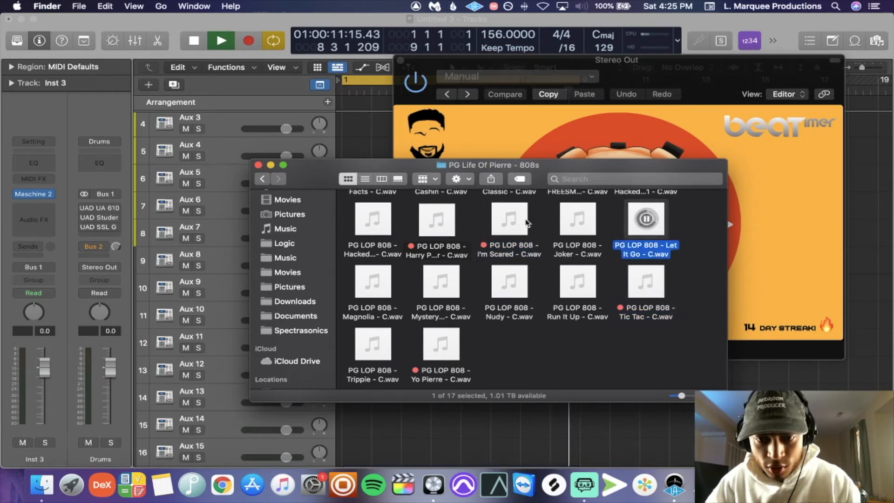
{"action": "left_click", "coordinate": [510, 219]}
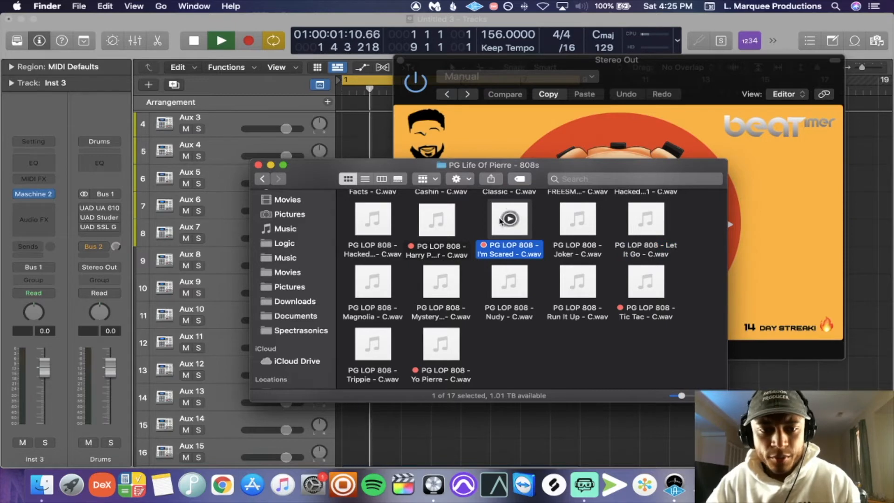
- Load PG LOP 808 - I'm Scared into Quick Sampler on a new track below the 808 track and set its polyphony to Mono
{"action": "scroll", "coordinate": [232, 203], "scroll_direction": "down", "scroll_amount": 5}
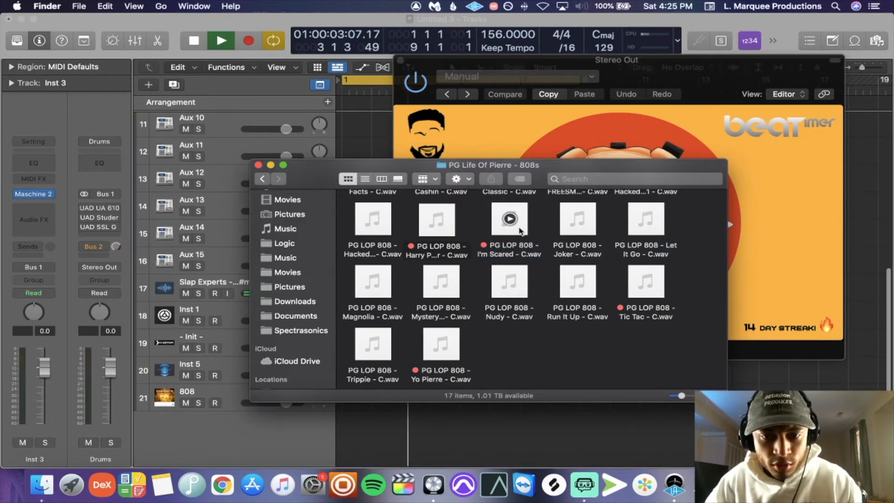
{"action": "left_click_drag", "start_coordinate": [210, 409], "coordinate": [229, 389]}
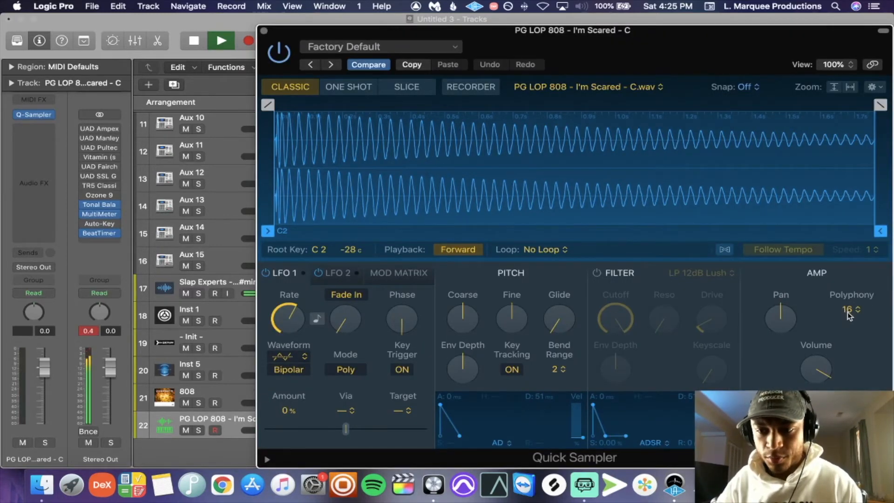
{"action": "left_click", "coordinate": [848, 311]}
{"action": "left_click", "coordinate": [859, 222]}
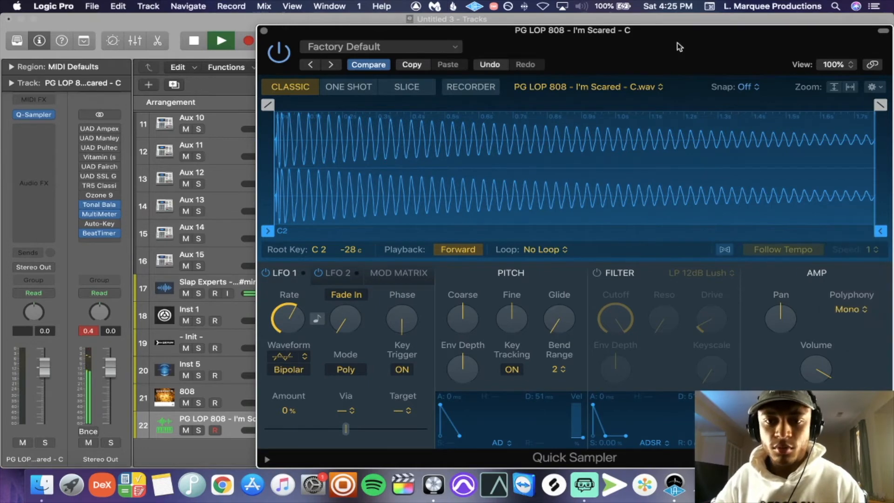
{"action": "left_click_drag", "start_coordinate": [677, 43], "coordinate": [561, 115]}
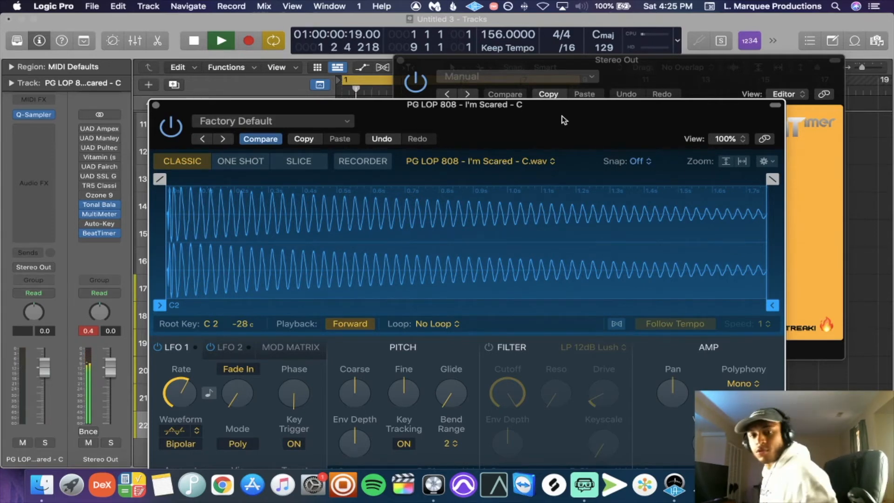
{"action": "left_click_drag", "start_coordinate": [562, 120], "coordinate": [639, 123]}
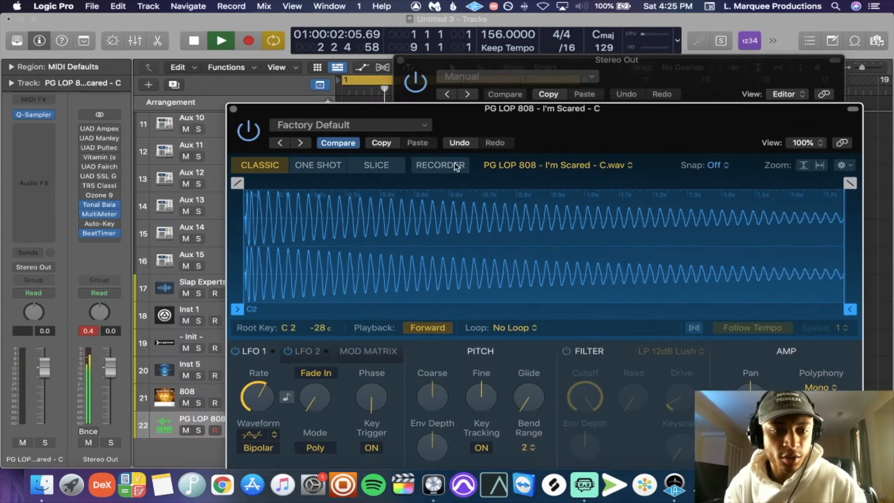
- Detect the song's key with Auto-Key on the Stereo Out and set the project key to G# minor
{"action": "left_click", "coordinate": [176, 283]}
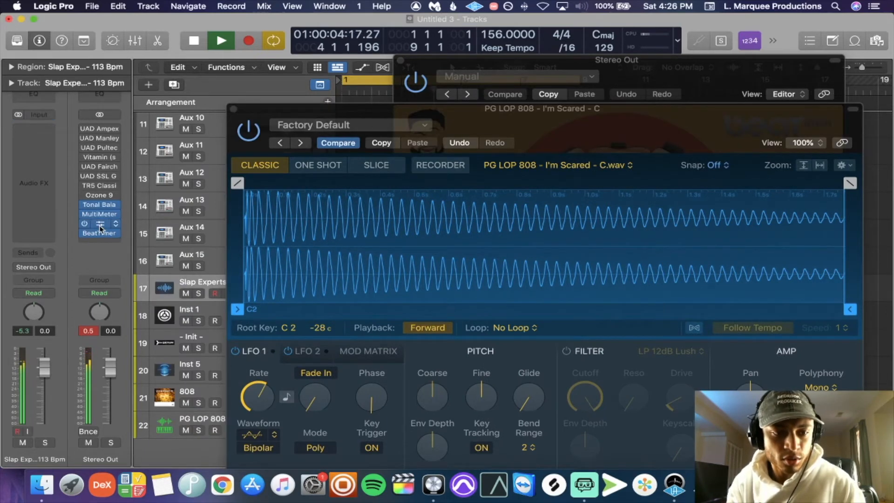
{"action": "left_click", "coordinate": [99, 225]}
{"action": "left_click", "coordinate": [181, 419]}
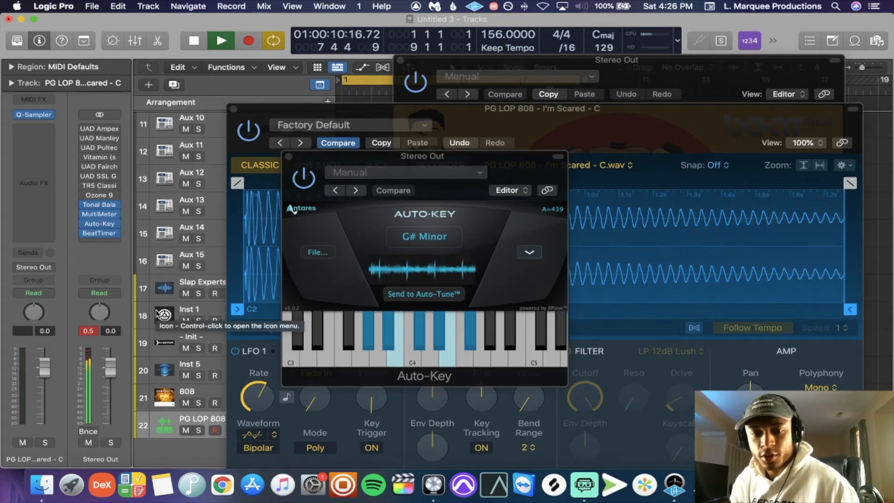
{"action": "key", "text": "space"}
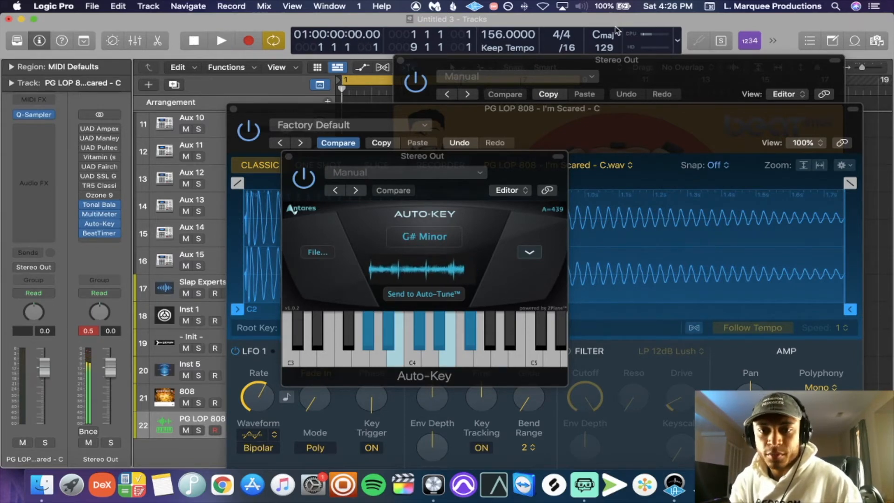
{"action": "left_click", "coordinate": [603, 36]}
{"action": "left_click", "coordinate": [607, 111]}
{"action": "left_click", "coordinate": [300, 168]}
{"action": "left_click", "coordinate": [289, 157]}
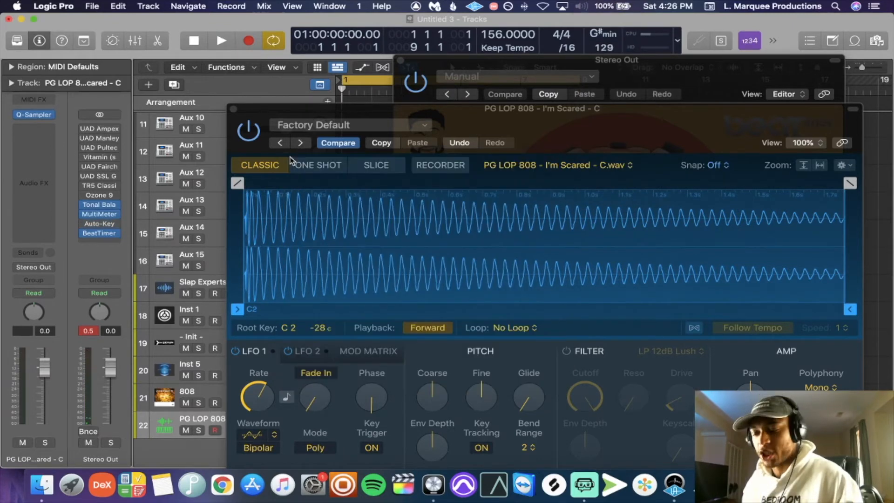
- Rehearse an 808 line over the looping beat with the Quick Sampler window moved clear of the BeatTimer countdown
{"action": "key", "text": "space"}
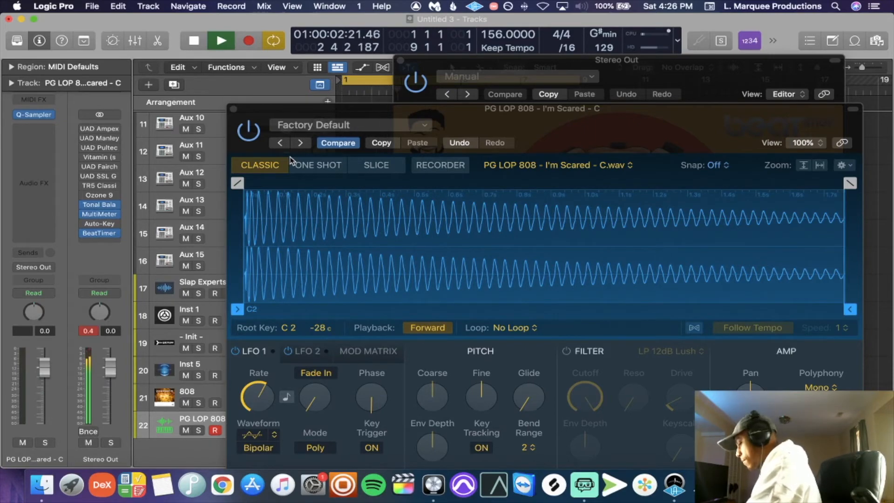
{"action": "key", "text": "space"}
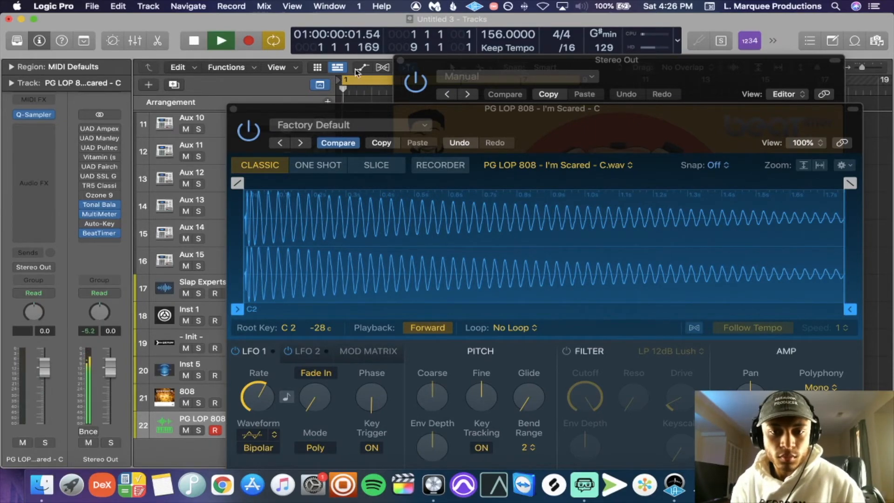
{"action": "left_click_drag", "start_coordinate": [515, 126], "coordinate": [429, 385]}
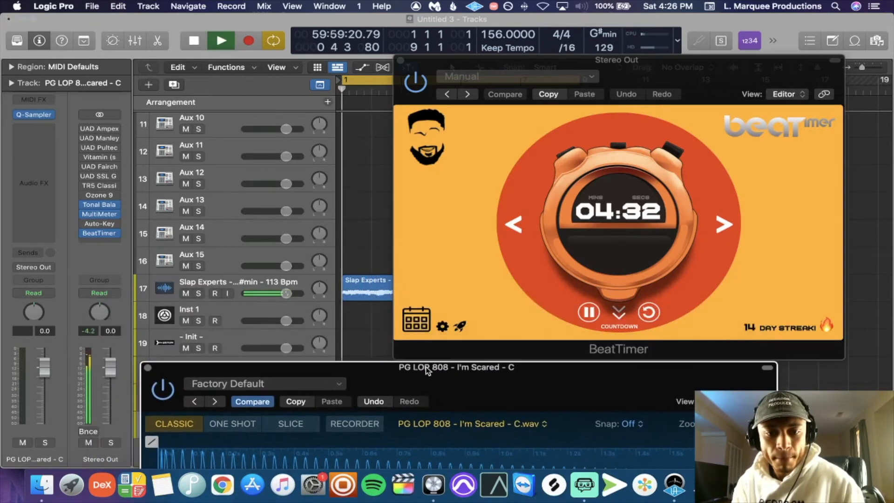
{"action": "key", "text": "space"}
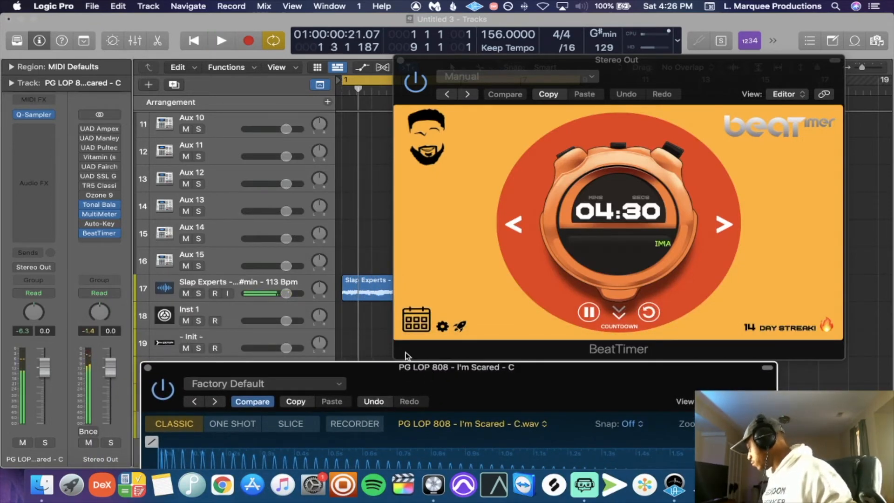
{"action": "key", "text": "space"}
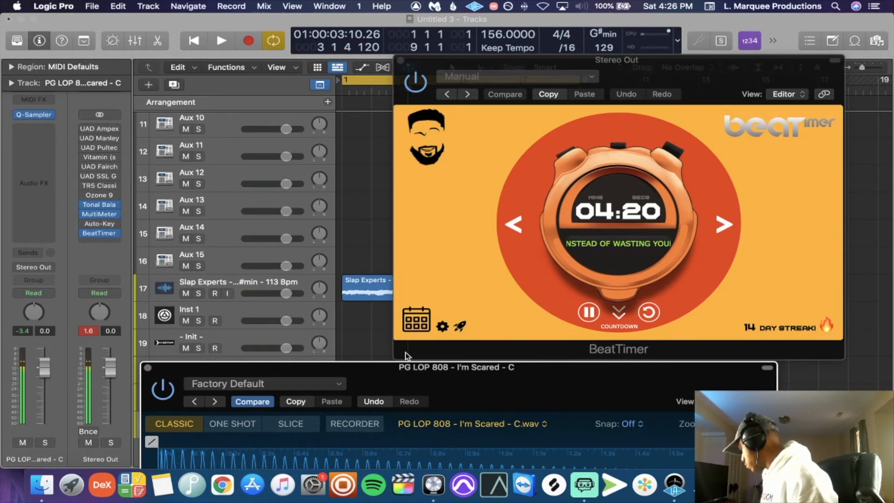
{"action": "key", "text": "space"}
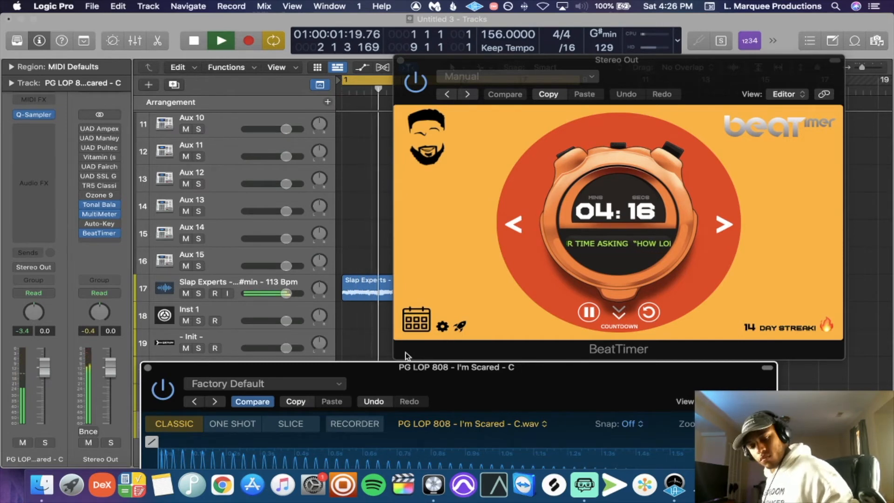
{"action": "key", "text": "space"}
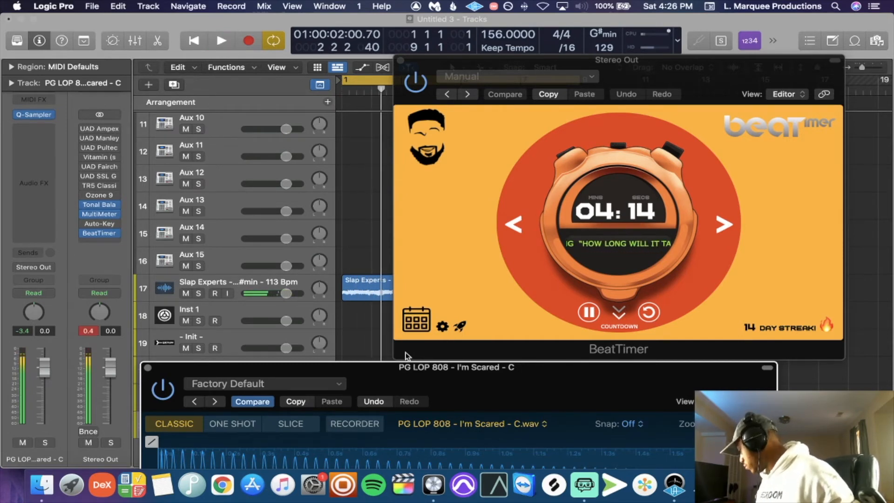
{"action": "key", "text": "space"}
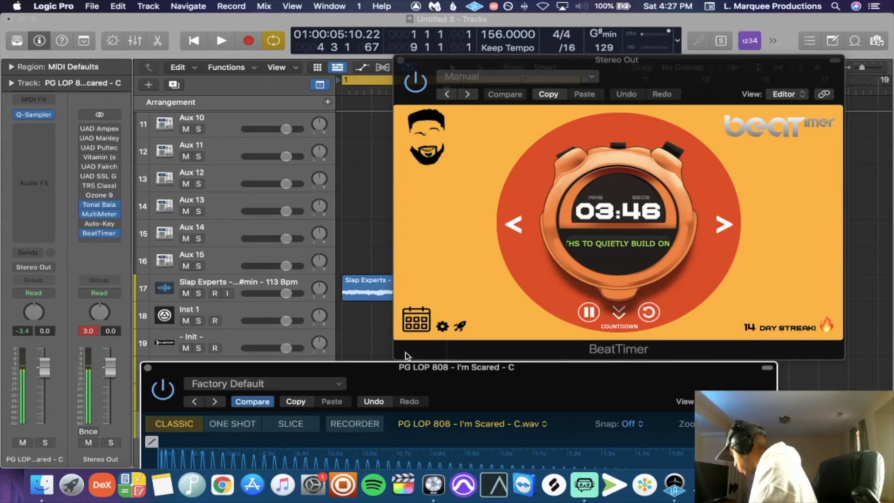
- Record the 808 line over the eight-bar loop on the I'm Scared track and close the Quick Sampler window
{"action": "key", "text": "r"}
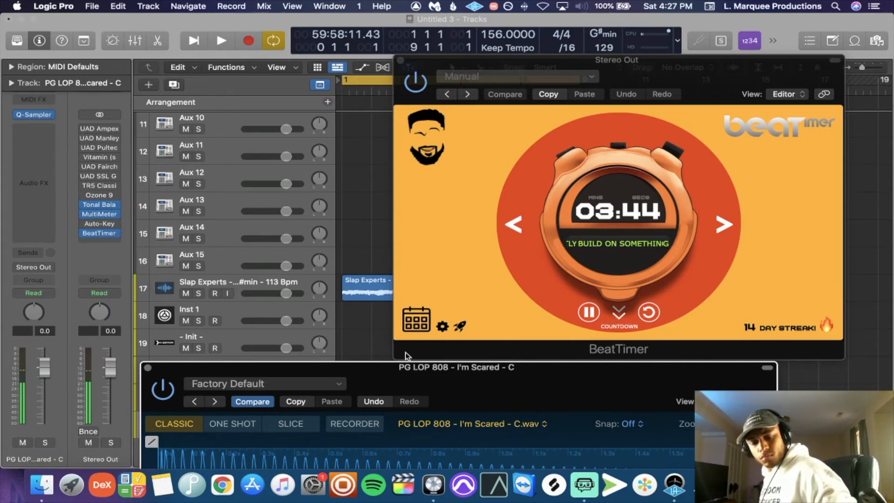
{"action": "key", "text": "k"}
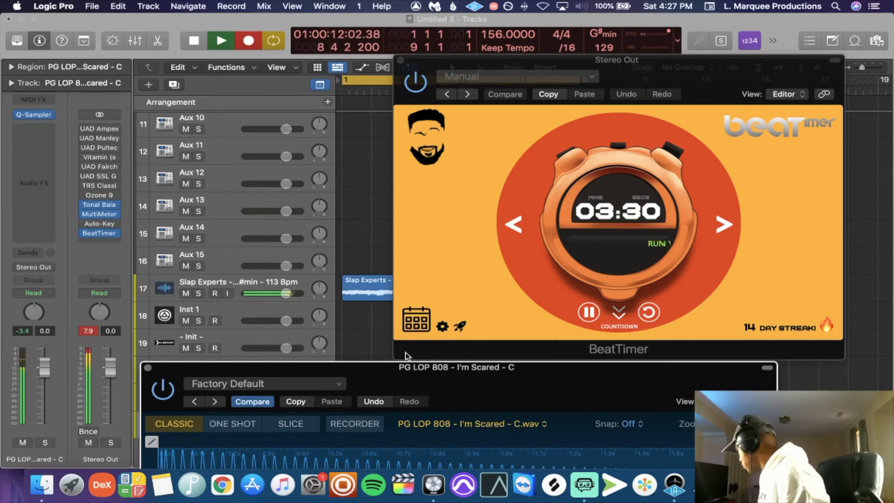
{"action": "key", "text": "space"}
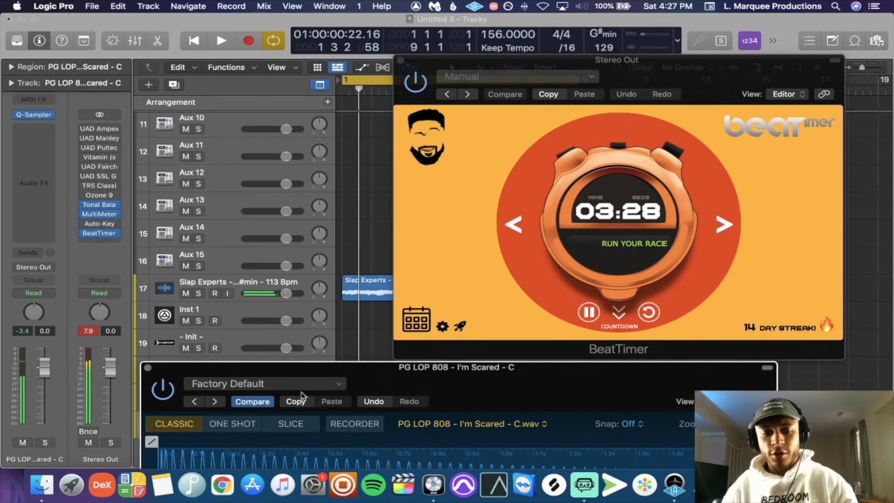
{"action": "left_click", "coordinate": [147, 367]}
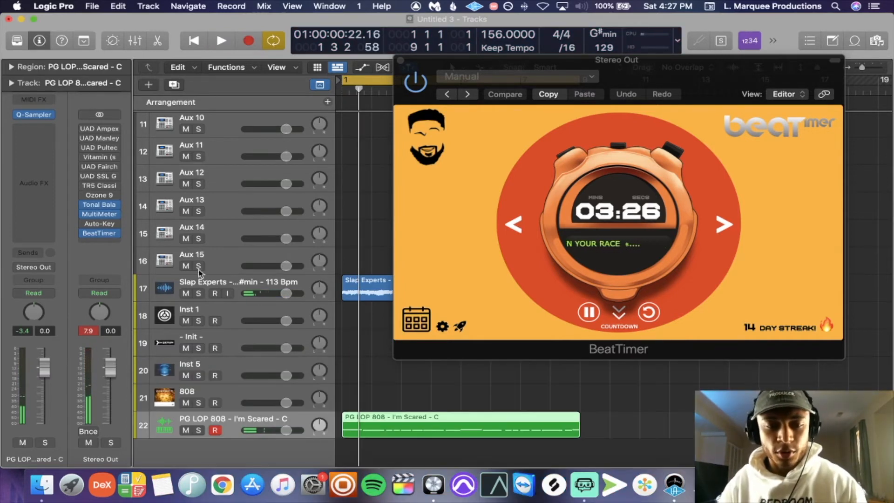
- Solo the Slap Experts sample and I'm Scared 808 tracks, and open the recorded 808 region in the Piano Roll, clear of BeatTimer
{"action": "left_click", "coordinate": [198, 292]}
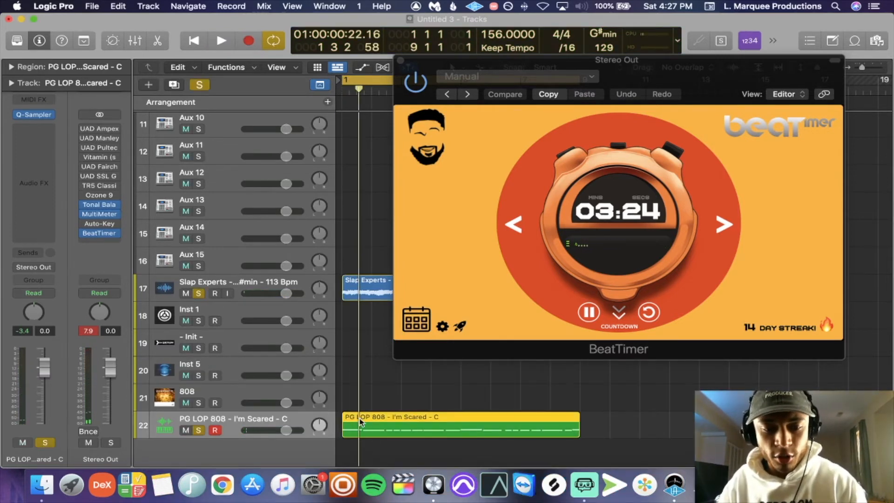
{"action": "key", "text": "space"}
{"action": "double_click", "coordinate": [376, 423]}
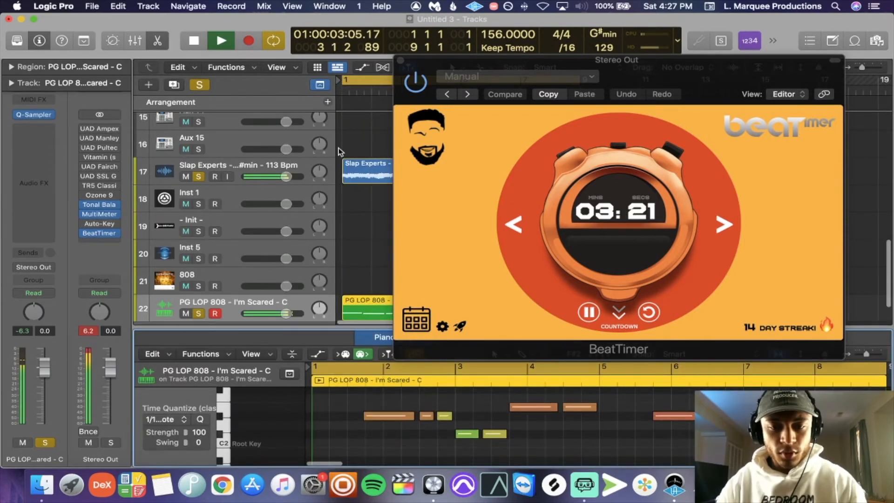
{"action": "left_click_drag", "start_coordinate": [677, 77], "coordinate": [300, 370]}
- Quantize all the notes of the recorded I'm Scared 808 region
{"action": "key", "text": "super+a"}
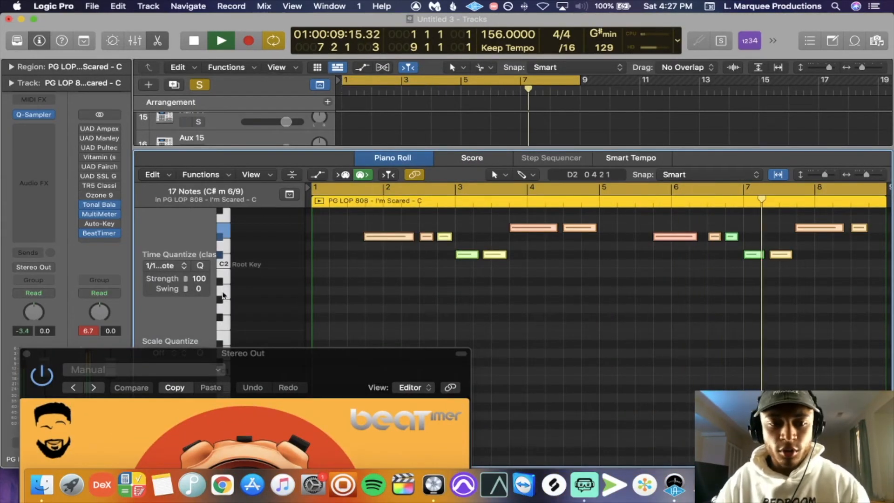
{"action": "left_click", "coordinate": [200, 266]}
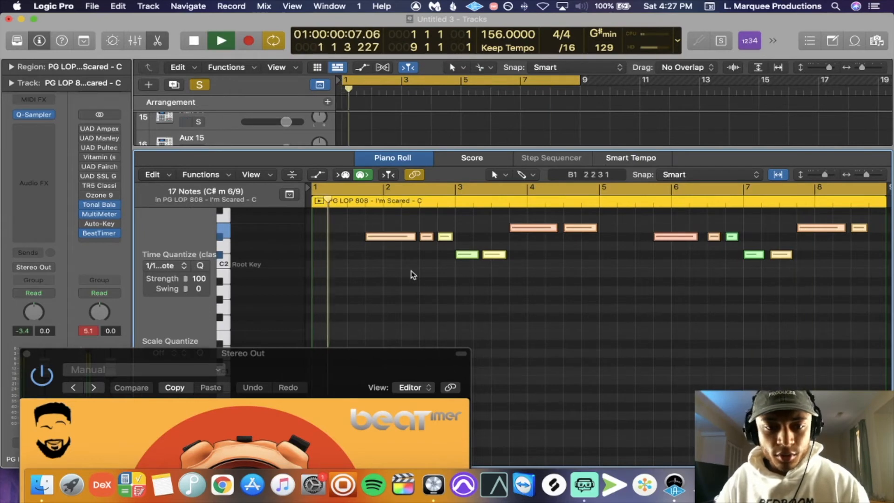
{"action": "scroll", "coordinate": [413, 275], "scroll_direction": "up", "scroll_amount": 2}
{"action": "key", "text": "a"}
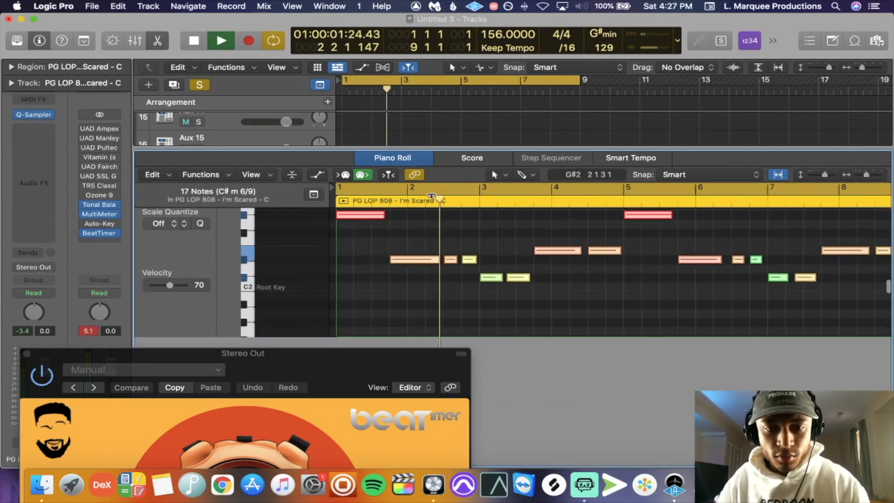
- Set the velocity of all recorded 808 notes to 127 and raise the last short note of bar 6 by an octave
{"action": "left_click_drag", "start_coordinate": [500, 376], "coordinate": [528, 287]}
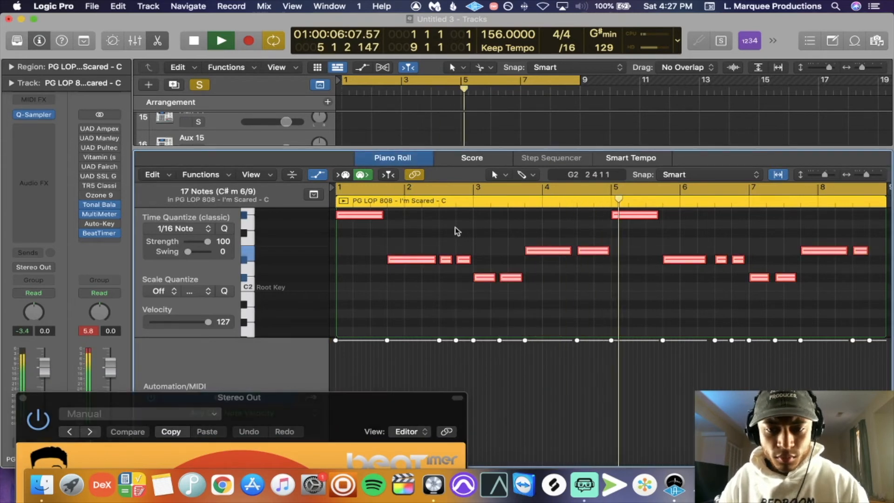
{"action": "scroll", "coordinate": [622, 258], "scroll_direction": "right", "scroll_amount": 5}
{"action": "left_click", "coordinate": [621, 285]}
{"action": "scroll", "coordinate": [620, 283], "scroll_direction": "up", "scroll_amount": 2}
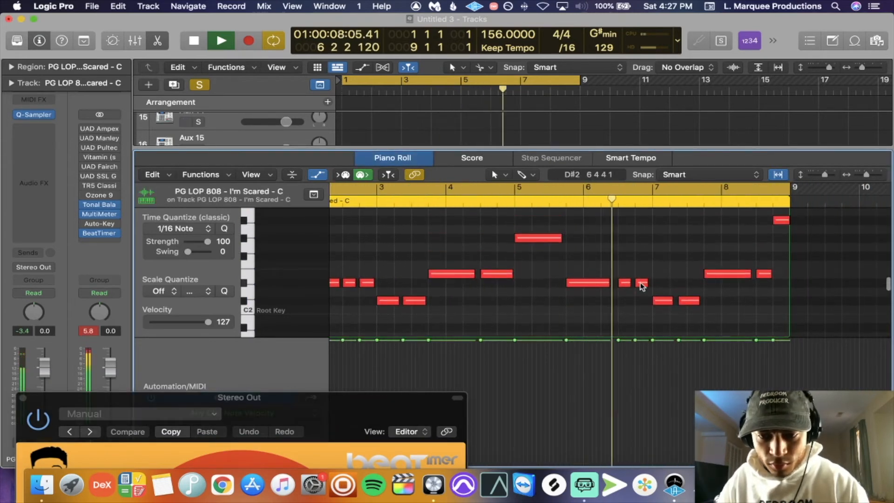
{"action": "left_click", "coordinate": [642, 283]}
{"action": "key", "text": "space"}
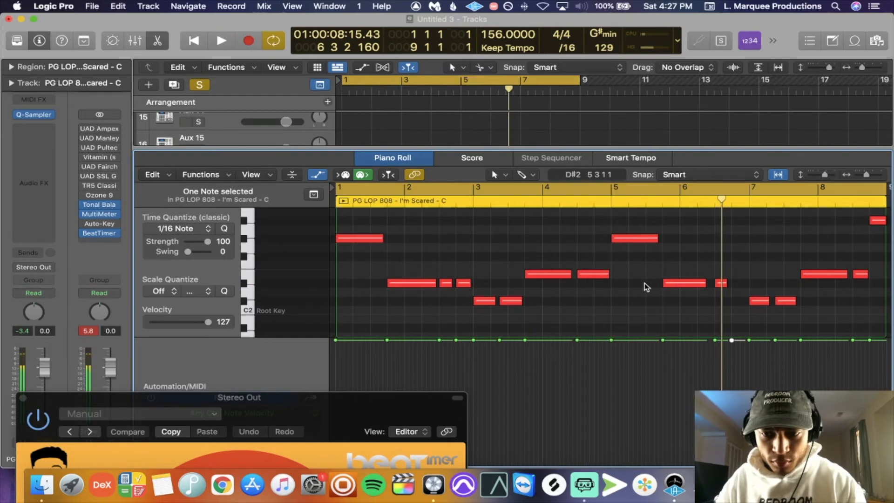
- Play the edited 808 line back from the start and check the notes in bars 5 to 8
{"action": "key", "text": "Return"}
{"action": "key", "text": "space"}
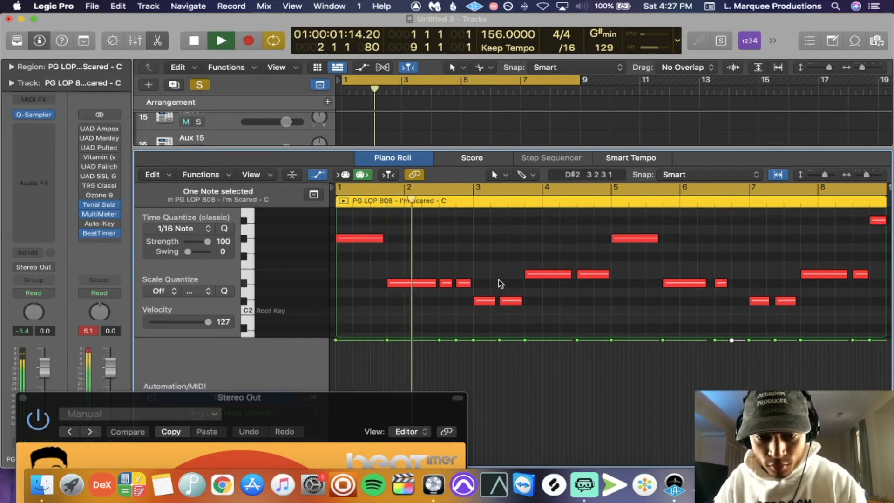
{"action": "key", "text": "k"}
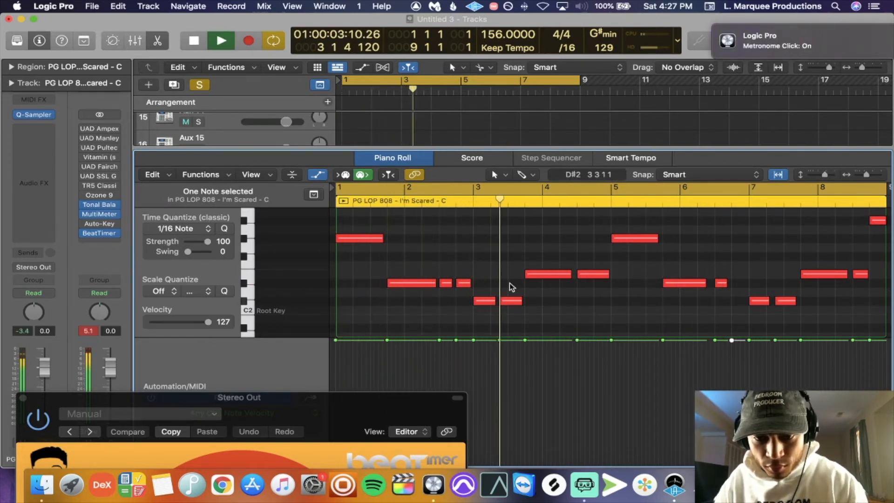
{"action": "left_click", "coordinate": [599, 303]}
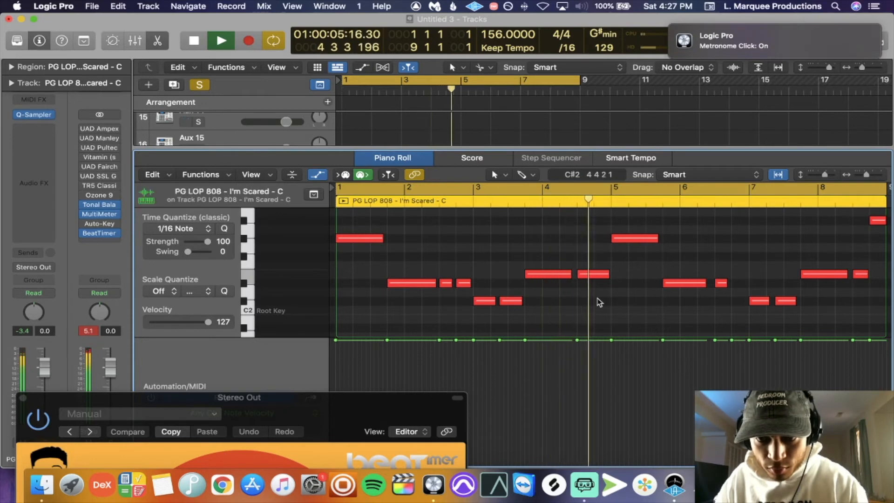
{"action": "scroll", "coordinate": [599, 303], "scroll_direction": "right", "scroll_amount": 10}
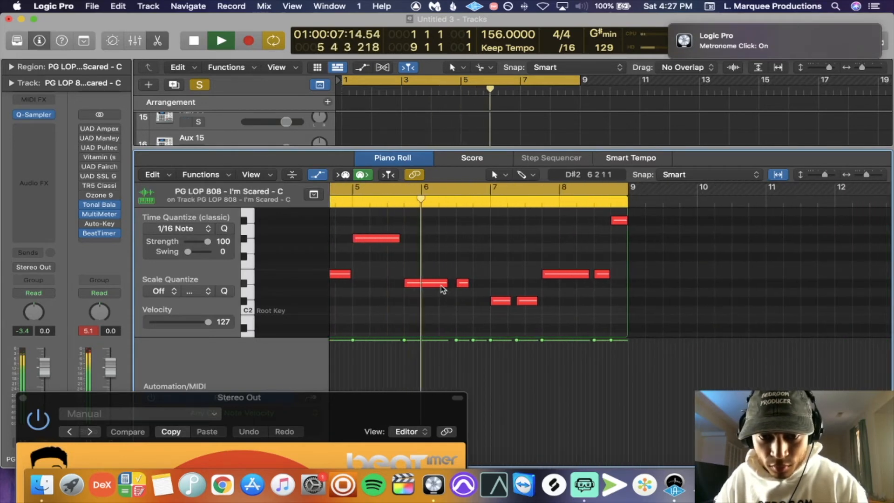
{"action": "key", "text": "space"}
{"action": "left_click", "coordinate": [462, 284]}
{"action": "left_click", "coordinate": [461, 284]}
{"action": "key", "text": "c"}
{"action": "key", "text": "space"}
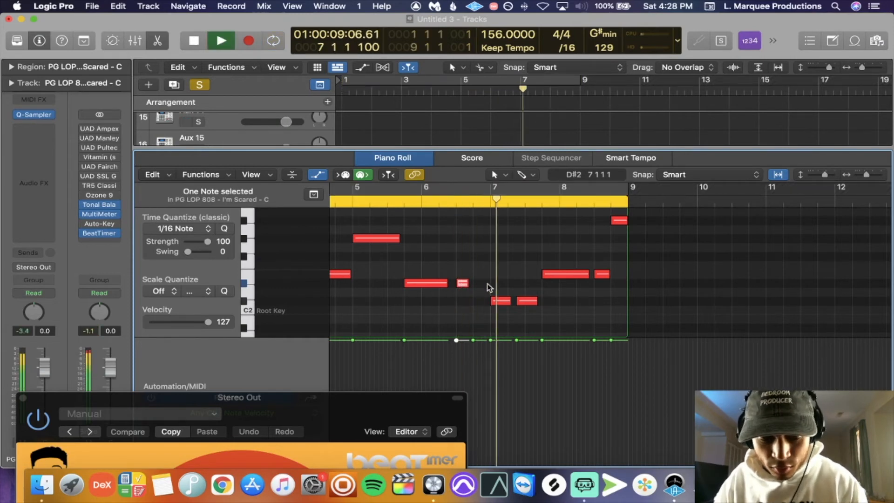
{"action": "key", "text": "c"}
{"action": "scroll", "coordinate": [580, 293], "scroll_direction": "up", "scroll_amount": 3}
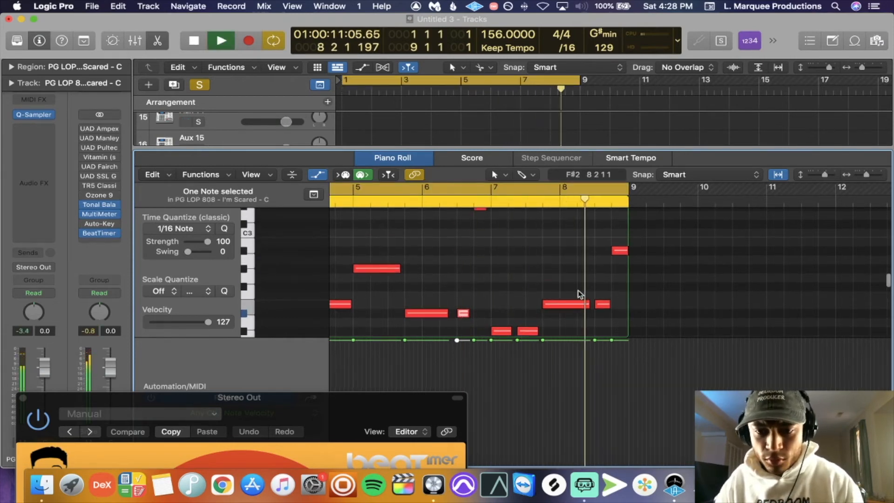
{"action": "key", "text": "space"}
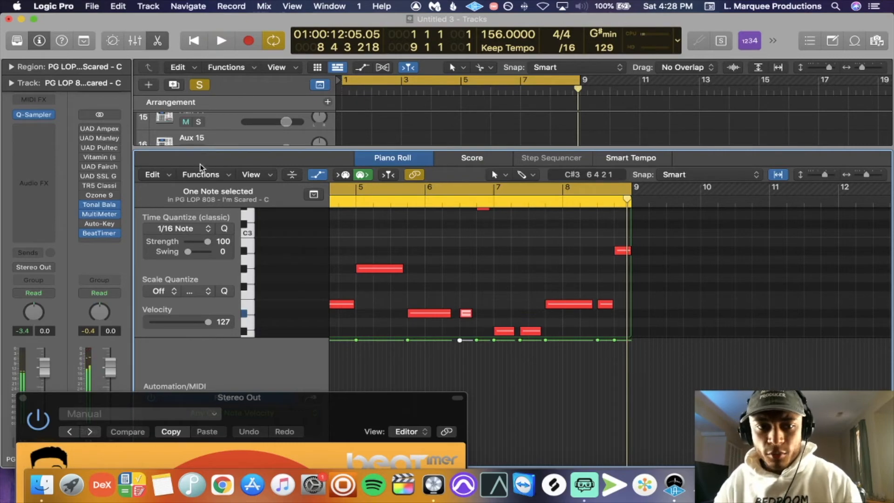
- Close the Piano Roll, move BeatTimer clear of the track list and play the loop with all solos off
{"action": "left_click_drag", "start_coordinate": [293, 396], "coordinate": [685, 159]}
{"action": "key", "text": "e"}
{"action": "key", "text": "space"}
{"action": "left_click_drag", "start_coordinate": [285, 402], "coordinate": [278, 403]}
{"action": "scroll", "coordinate": [272, 212], "scroll_direction": "up", "scroll_amount": 10}
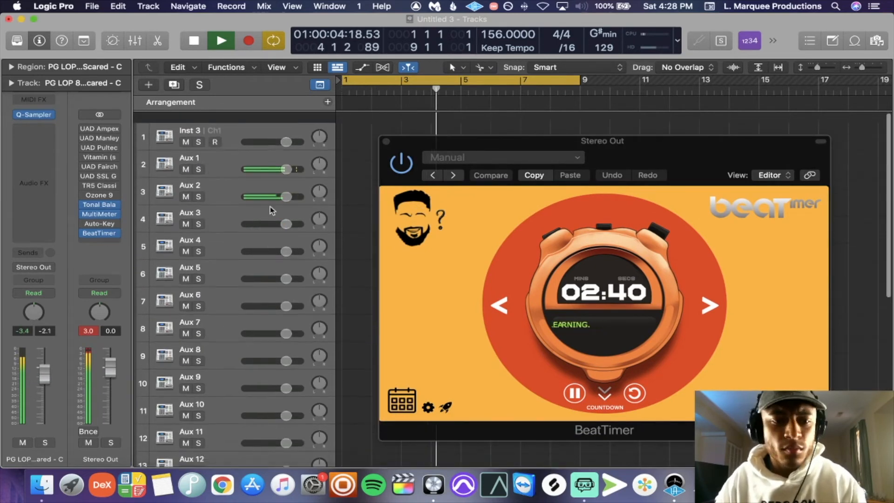
- Open Maschine 2 on the Inst 3 track, select empty Sound 13 and filter the Pure Drip library to Percussion
{"action": "left_click", "coordinate": [232, 124]}
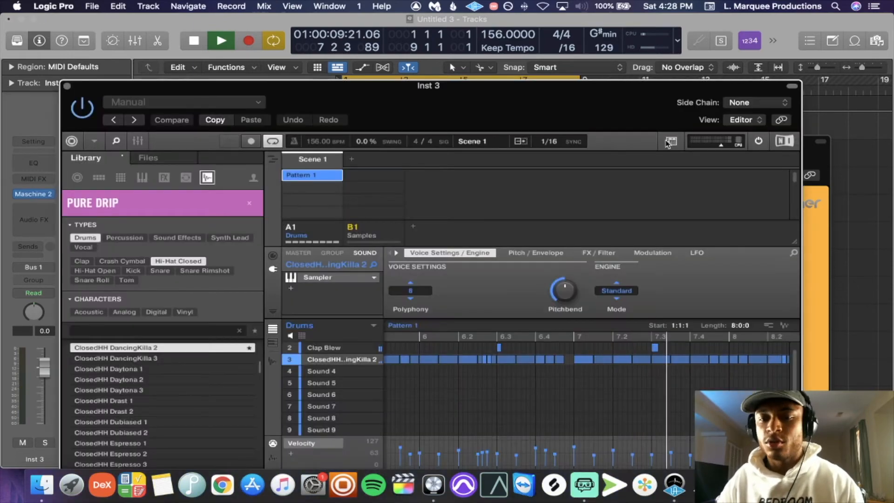
{"action": "left_click_drag", "start_coordinate": [599, 105], "coordinate": [559, 78]}
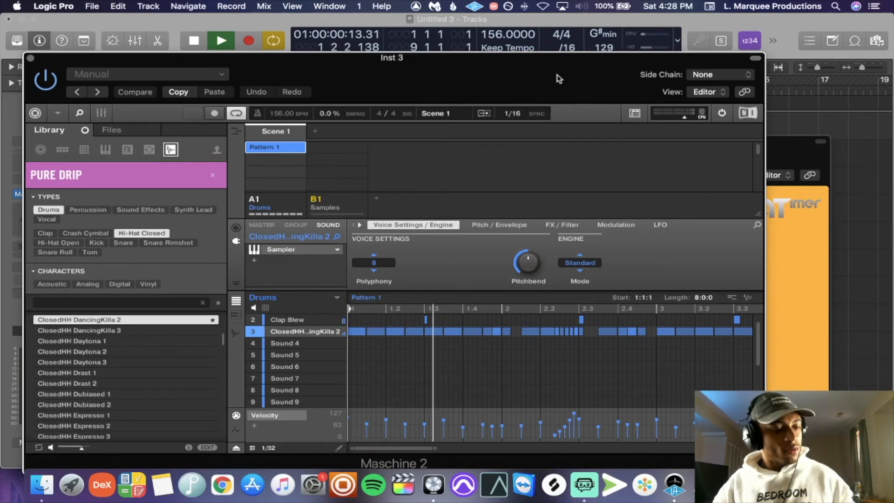
{"action": "left_click_drag", "start_coordinate": [556, 74], "coordinate": [636, 85]}
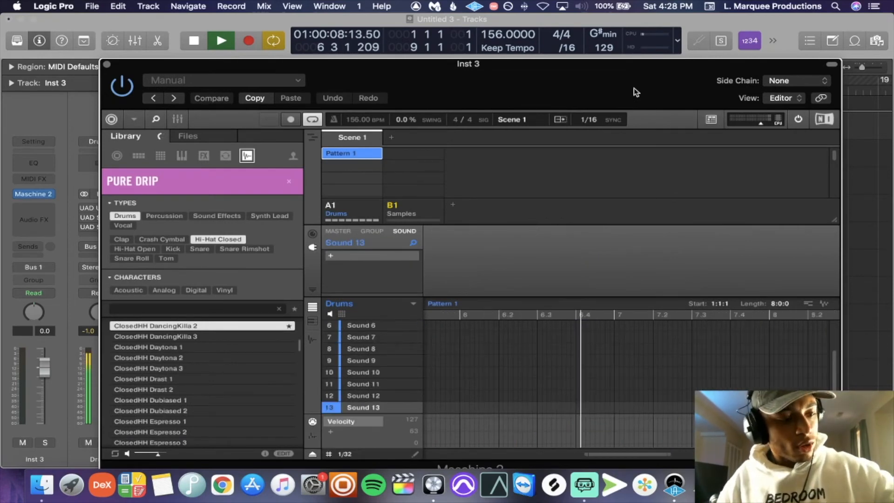
{"action": "left_click_drag", "start_coordinate": [644, 96], "coordinate": [588, 43]}
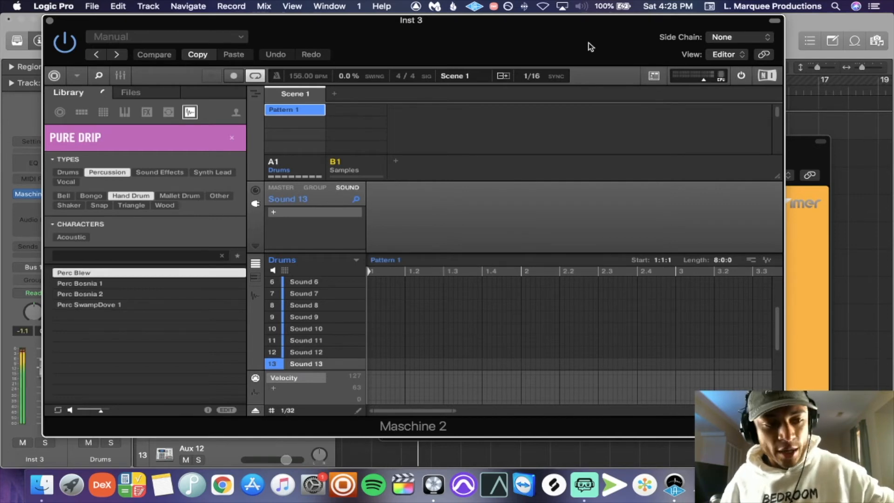
- Audition the Pure Drip percussion samples and load Perc AirBag onto Sound 13
{"action": "key", "text": "Down"}
{"action": "key", "text": "Down"}
{"action": "key", "text": "Down"}
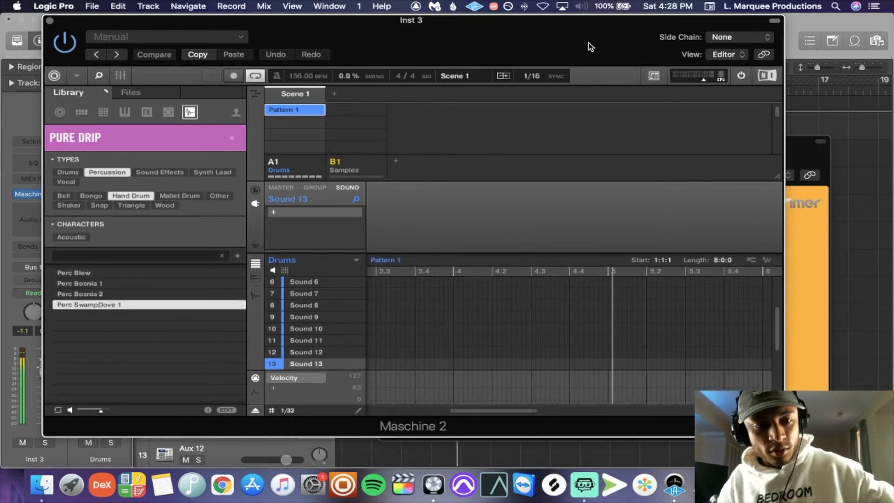
{"action": "key", "text": "Up"}
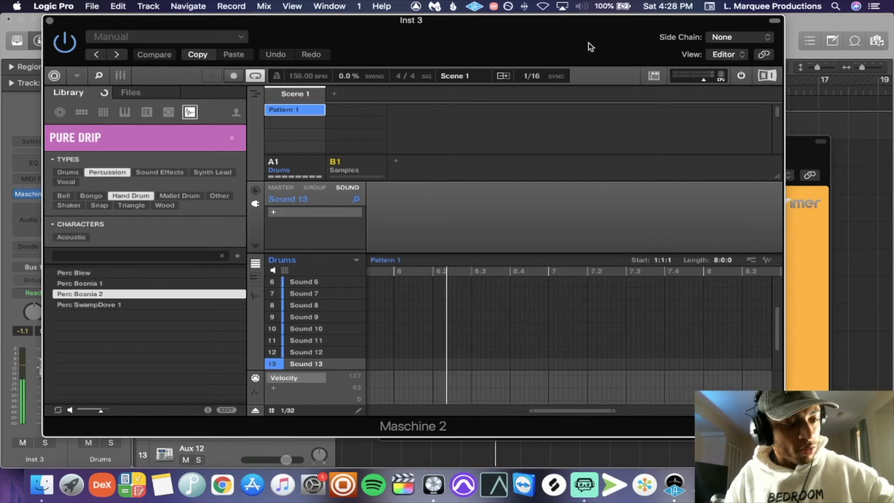
{"action": "key", "text": "Left"}
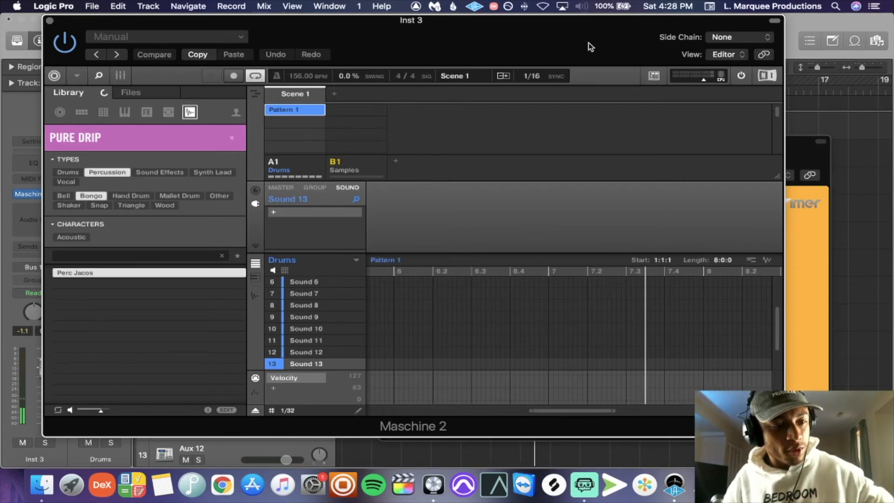
{"action": "key", "text": "Left"}
{"action": "key", "text": "Left"}
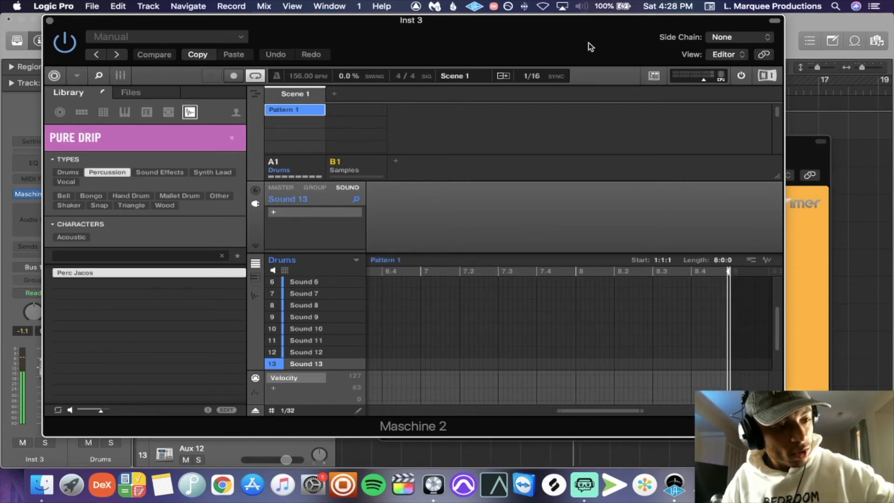
{"action": "key", "text": "Down"}
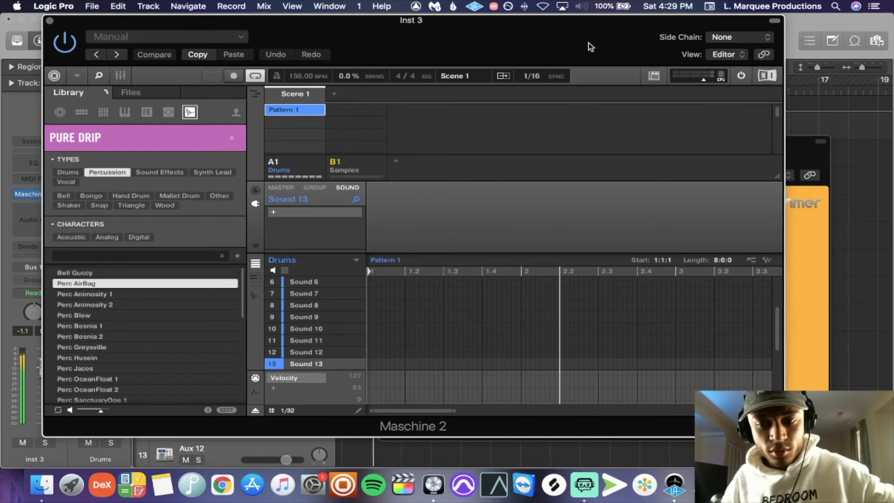
{"action": "key", "text": "Down"}
{"action": "key", "text": "Down"}
{"action": "key", "text": "Up"}
{"action": "key", "text": "Up"}
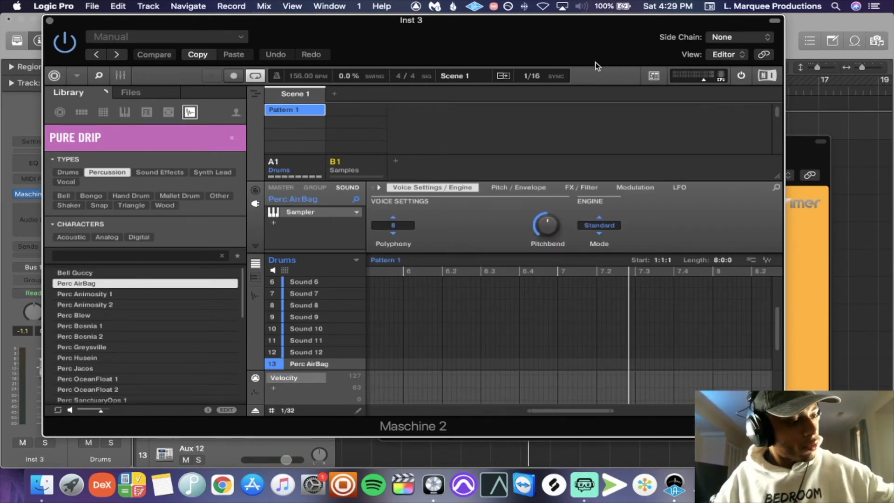
- Set the Maschine pattern grid to 1/128 and record Perc AirBag hits near 3.2 and 7.2 in Pattern 1
{"action": "key", "text": "r"}
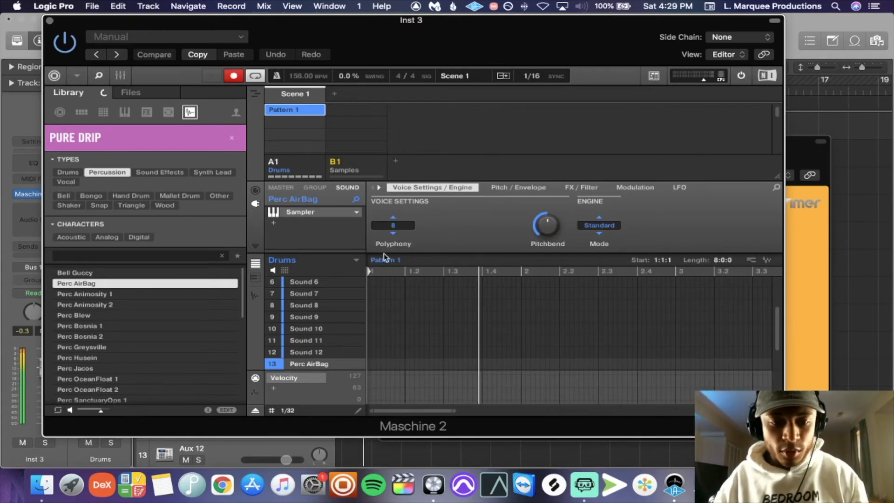
{"action": "left_click", "coordinate": [286, 409]}
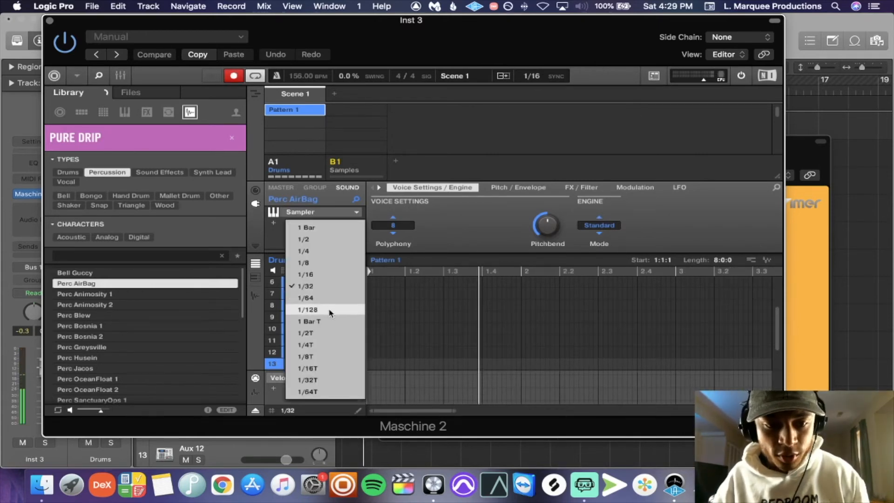
{"action": "left_click", "coordinate": [328, 311]}
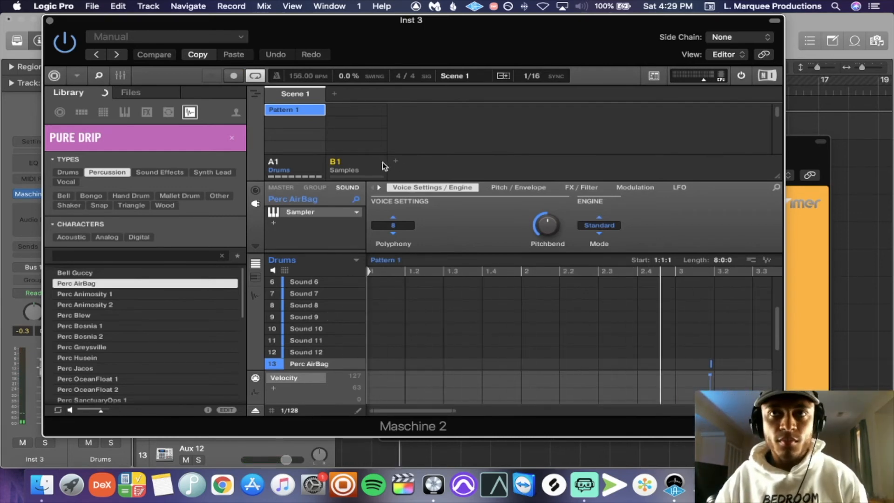
- Audition more Pure Drip percussion samples and load Perc Greysville onto Sound 14
{"action": "left_click_drag", "start_coordinate": [471, 54], "coordinate": [464, 82]}
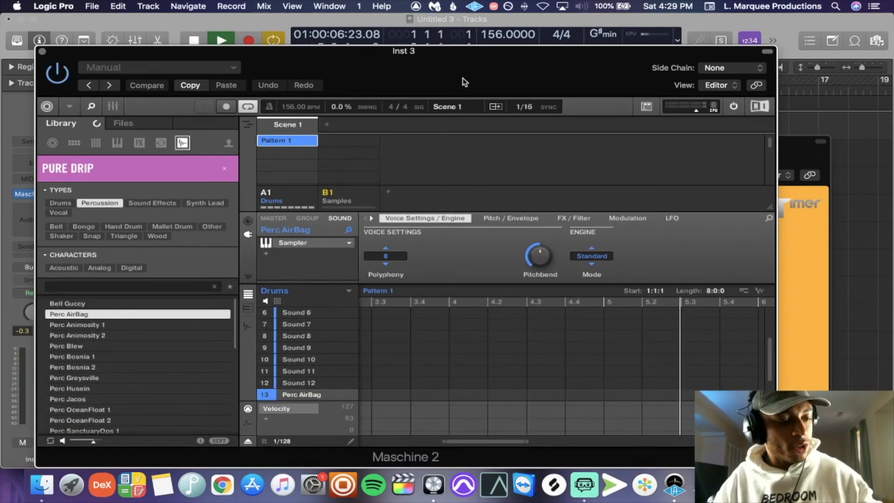
{"action": "key", "text": "Down"}
{"action": "key", "text": "Down"}
{"action": "key", "text": "Down"}
{"action": "key", "text": "Down"}
{"action": "key", "text": "Down"}
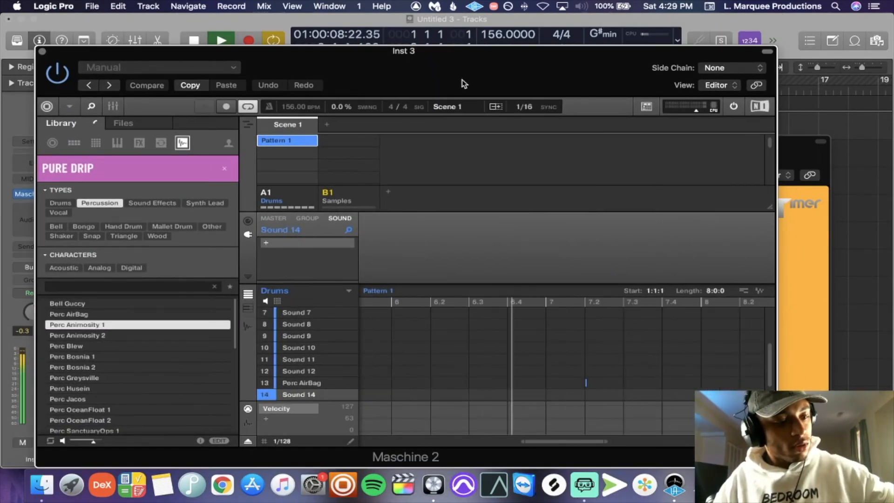
{"action": "key", "text": "Down"}
{"action": "key", "text": "Down"}
{"action": "key", "text": "Down"}
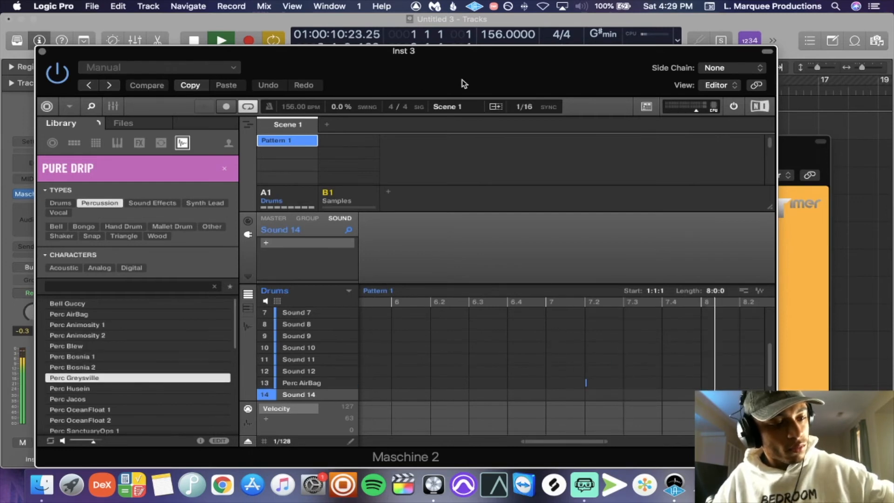
{"action": "key", "text": "Up"}
{"action": "key", "text": "Return"}
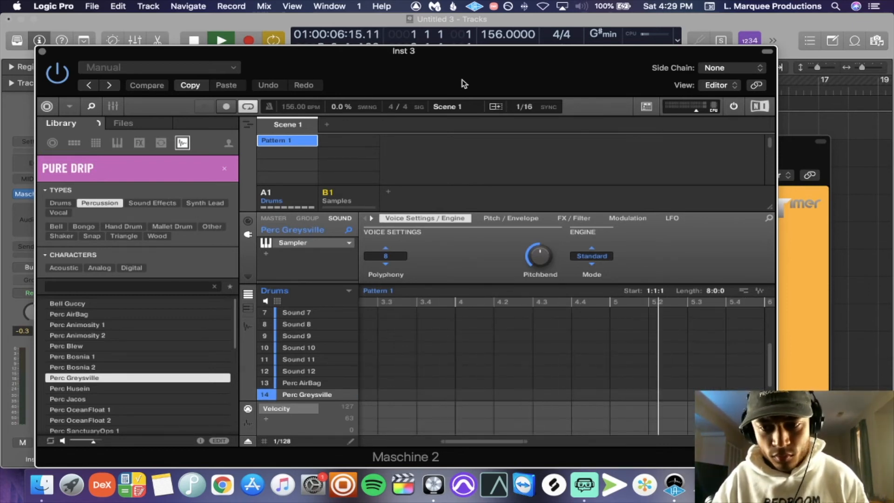
- Delete the Perc AirBag hit near 7.2 in Pattern 1 and record a Perc Greysville hit in its place
{"action": "key", "text": "r"}
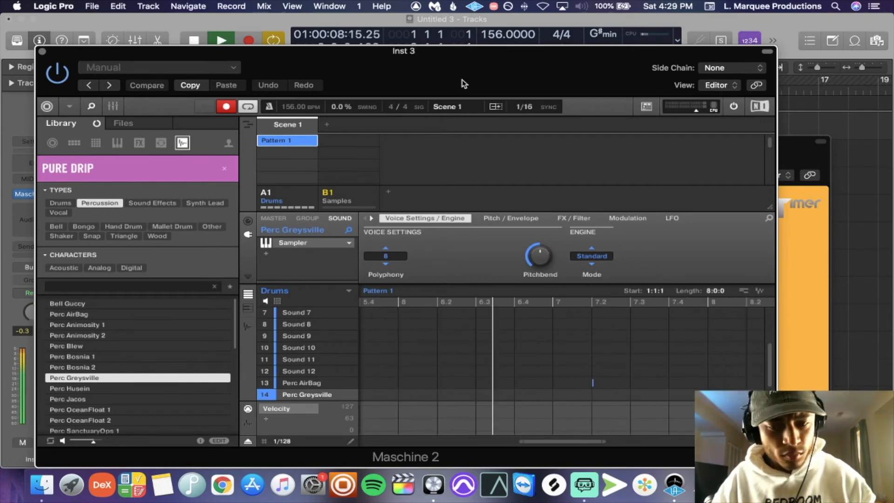
{"action": "key", "text": "space"}
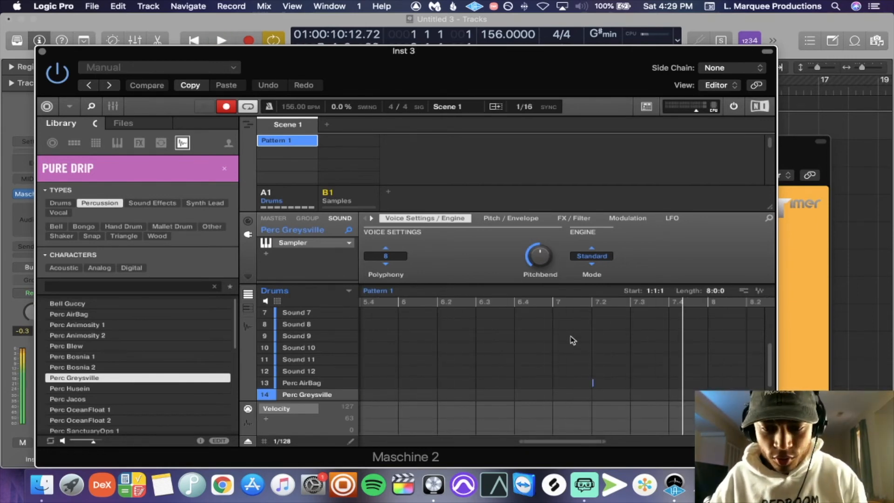
{"action": "left_click", "coordinate": [604, 370]}
{"action": "scroll", "coordinate": [592, 387], "scroll_direction": "up", "scroll_amount": 5}
{"action": "scroll", "coordinate": [582, 387], "scroll_direction": "down", "scroll_amount": 1}
{"action": "scroll", "coordinate": [590, 339], "scroll_direction": "up", "scroll_amount": 1}
{"action": "key", "text": "space"}
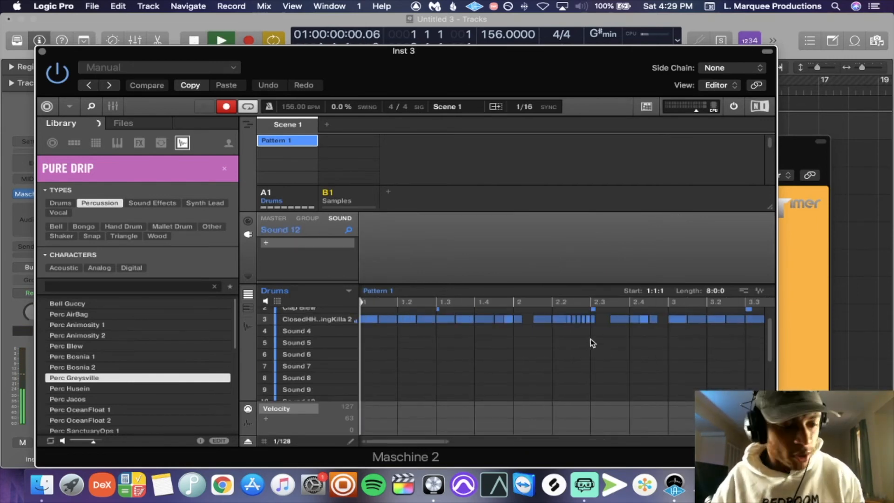
{"action": "scroll", "coordinate": [629, 323], "scroll_direction": "down", "scroll_amount": 5}
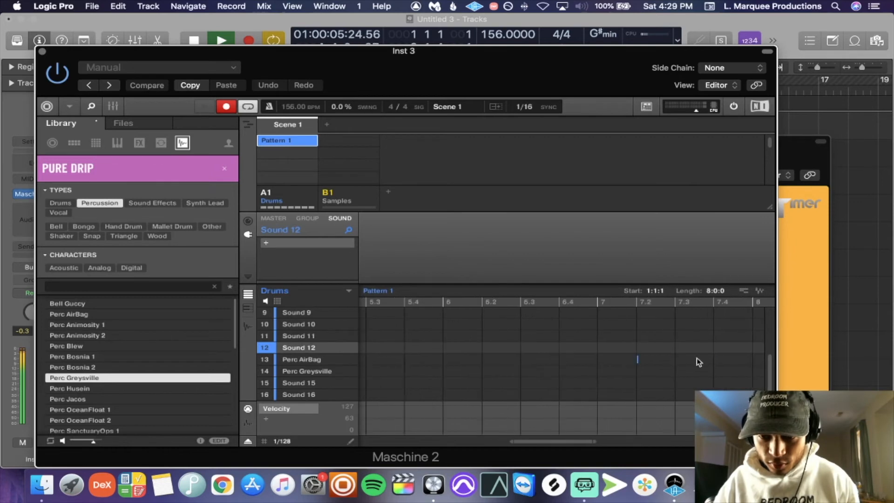
{"action": "left_click", "coordinate": [637, 360]}
{"action": "key", "text": "Delete"}
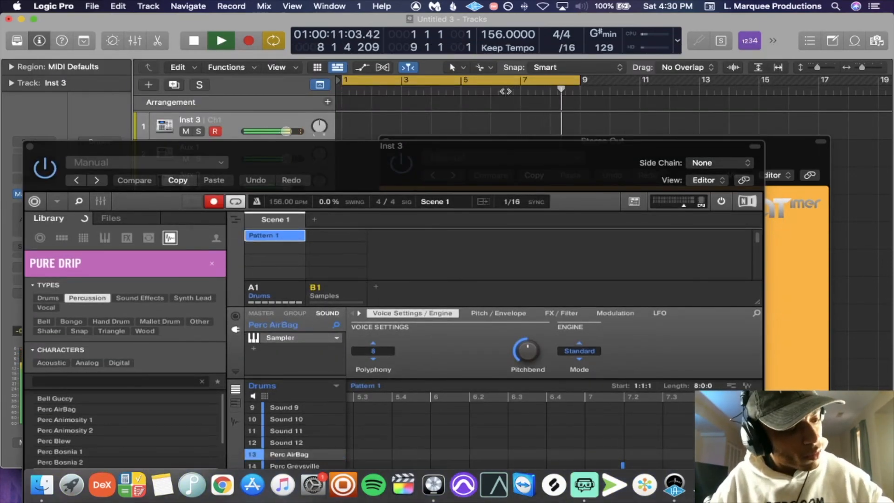
- Audition the Pure Drip open hi-hat samples and load OpenHH Greysville onto Sound 4 of the Drums group
{"action": "left_click_drag", "start_coordinate": [571, 172], "coordinate": [624, 35]}
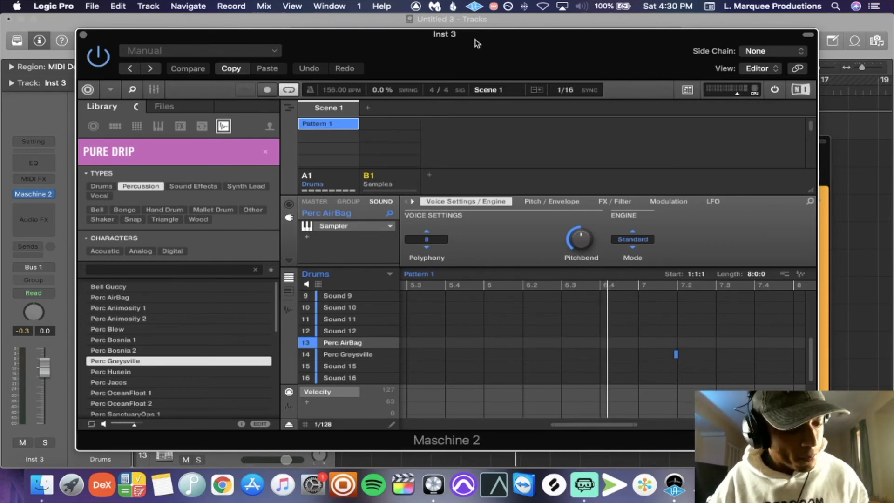
{"action": "mouse_move", "coordinate": [479, 40]}
{"action": "left_mouse_down"}
{"action": "mouse_move", "coordinate": [230, 160]}
{"action": "mouse_move", "coordinate": [482, 23]}
{"action": "left_mouse_up"}
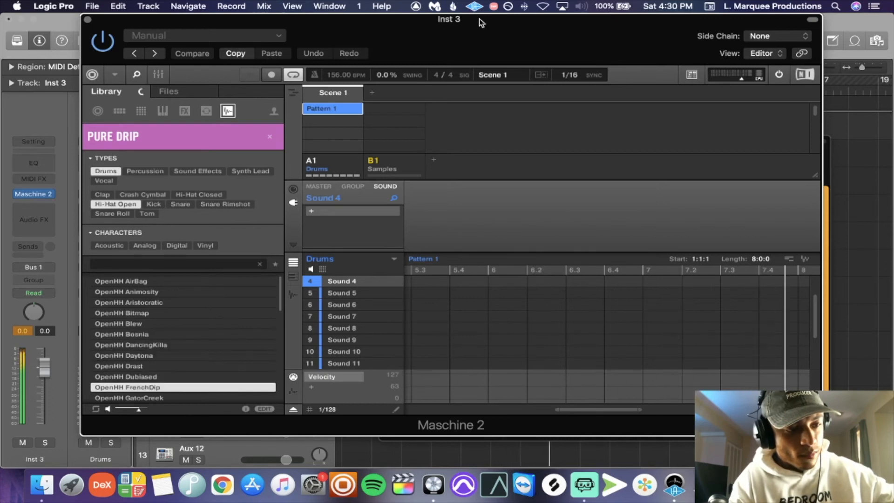
{"action": "key", "text": "Down"}
{"action": "key", "text": "Down"}
{"action": "key", "text": "Down"}
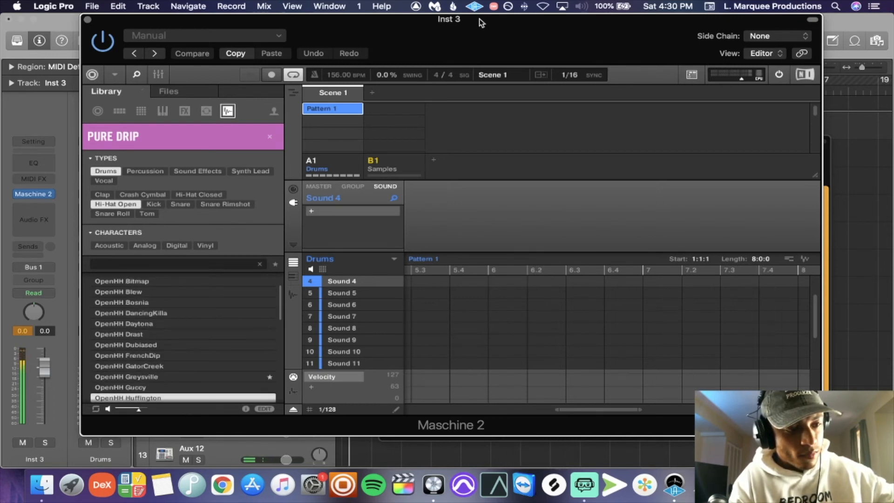
{"action": "key", "text": "Up"}
{"action": "key", "text": "Up"}
{"action": "key", "text": "Up"}
{"action": "key", "text": "Up"}
{"action": "key", "text": "Down"}
{"action": "key", "text": "Return"}
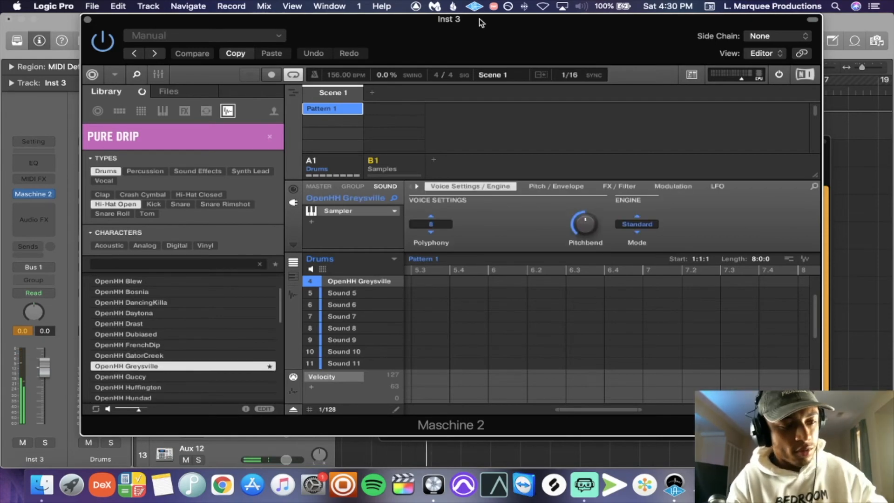
- Place the BeatTimer window beside Maschine and run an OpenHH Greysville recording take from the start of Pattern 1, stopping when the countdown ends
{"action": "left_click_drag", "start_coordinate": [481, 22], "coordinate": [433, 28]}
{"action": "left_click_drag", "start_coordinate": [797, 153], "coordinate": [838, 231]}
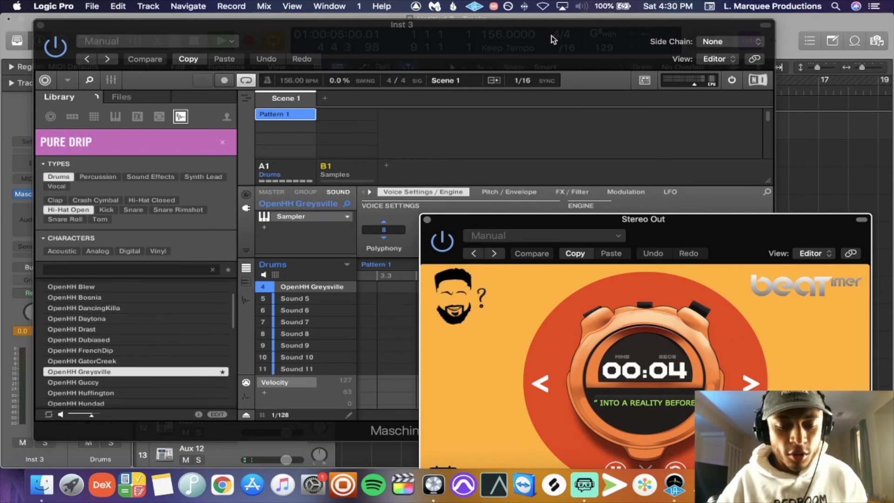
{"action": "key", "text": "Return"}
{"action": "key", "text": "r"}
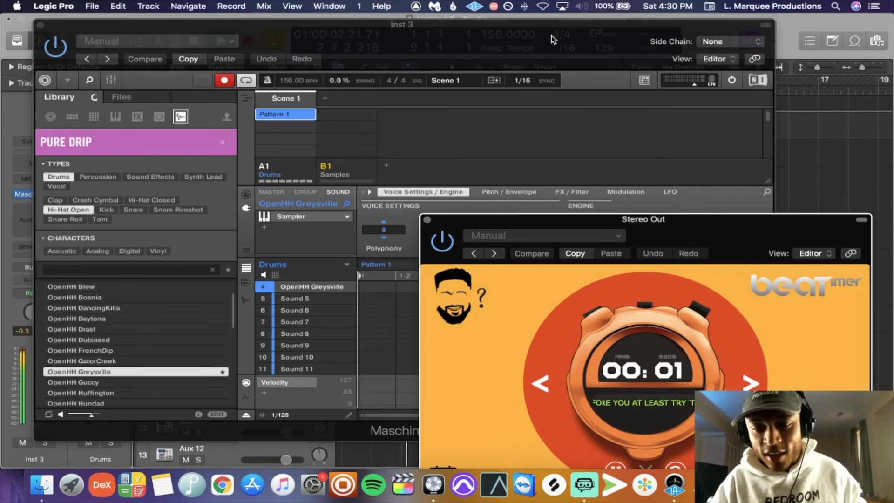
{"action": "key", "text": "space"}
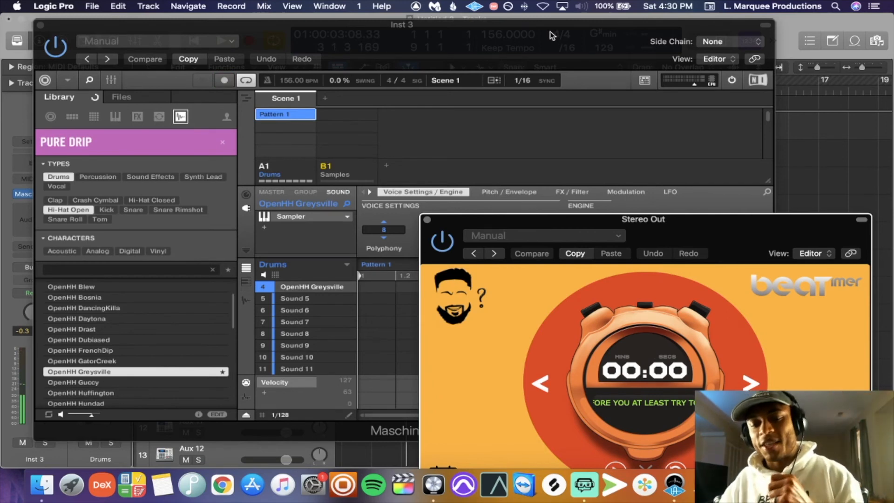
- Close the Maschine 2 window and position the BeatTimer window over the track area
{"action": "left_click_drag", "start_coordinate": [778, 231], "coordinate": [698, 145]}
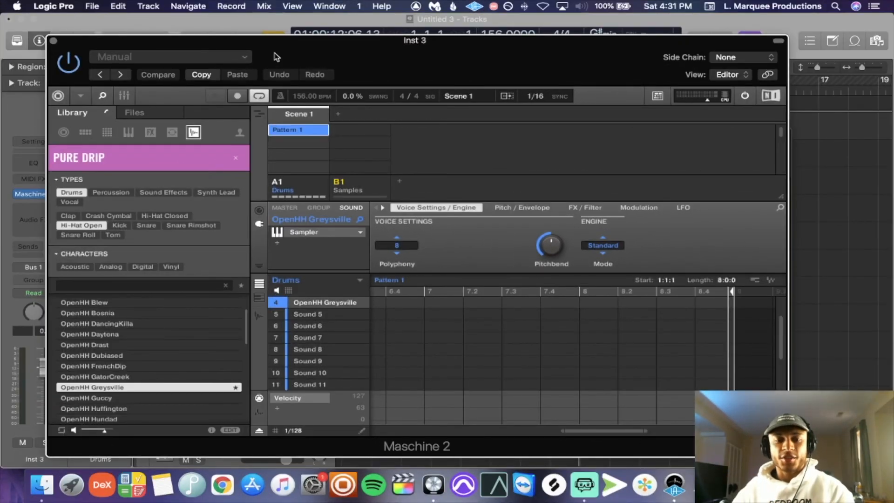
{"action": "left_click", "coordinate": [53, 41]}
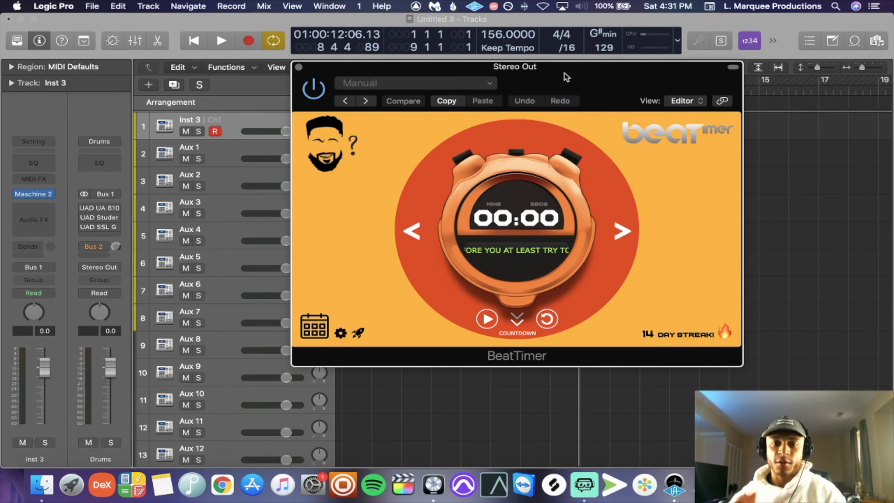
{"action": "left_click_drag", "start_coordinate": [566, 77], "coordinate": [595, 87]}
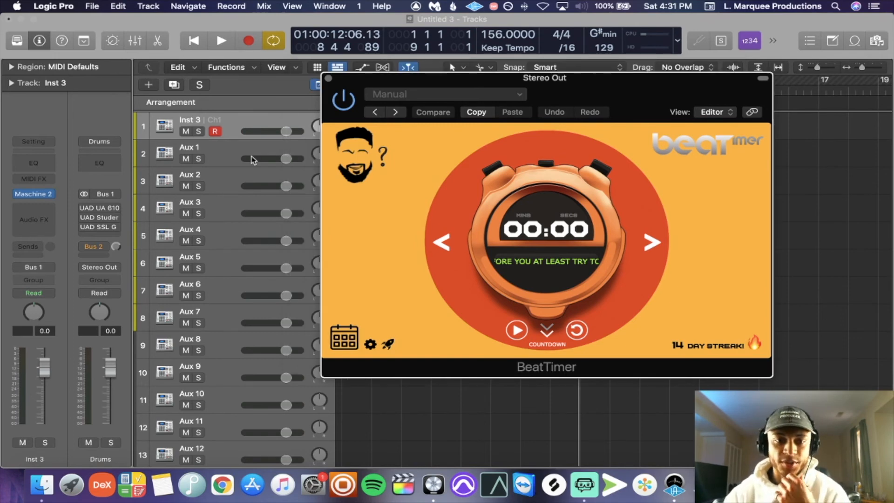
- Expand the Region inspector for the Slap Experts sample and move the BeatTimer window off its region on track 17
{"action": "left_click", "coordinate": [11, 68]}
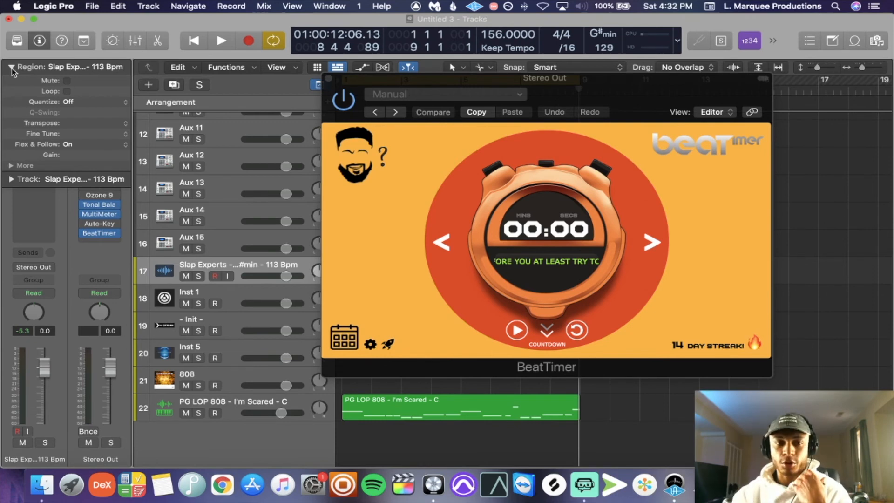
{"action": "left_click_drag", "start_coordinate": [603, 86], "coordinate": [545, 312]}
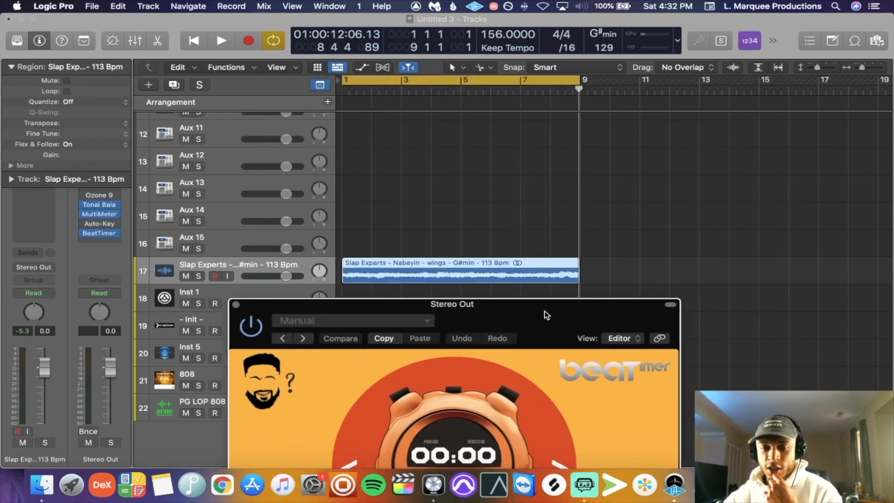
- Move the BeatTimer window back over the tracks, make the project window full screen, and bring BeatTimer to the front
{"action": "left_click_drag", "start_coordinate": [546, 314], "coordinate": [565, 145]}
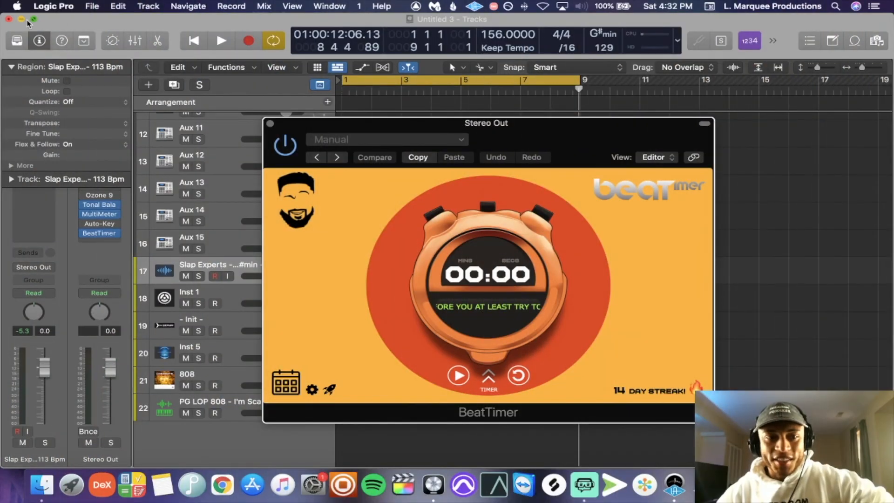
{"action": "left_click", "coordinate": [33, 19]}
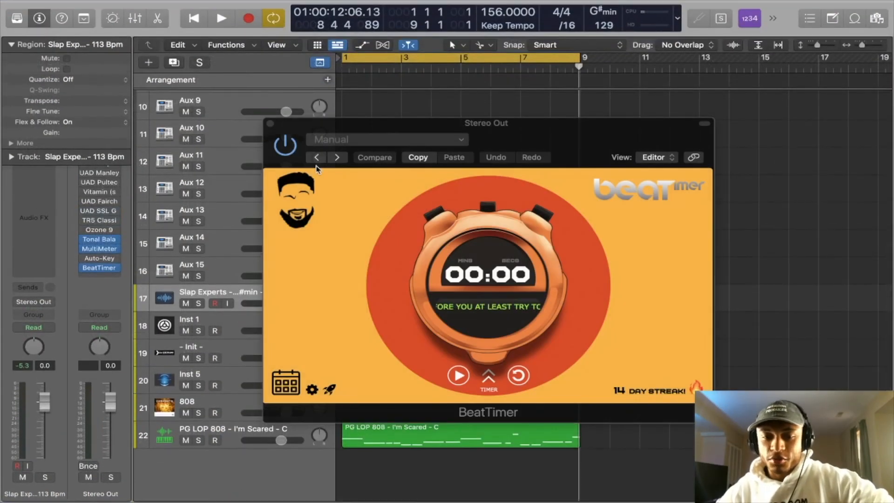
{"action": "left_click", "coordinate": [614, 294]}
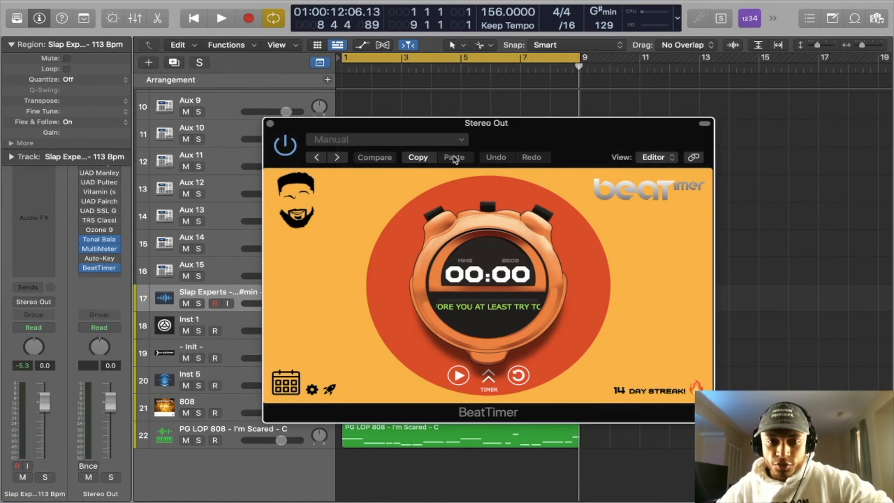
- View BeatTimer's streak statistics and achievement rewards, and return to the stopwatch display
{"action": "mouse_move", "coordinate": [304, 207]}
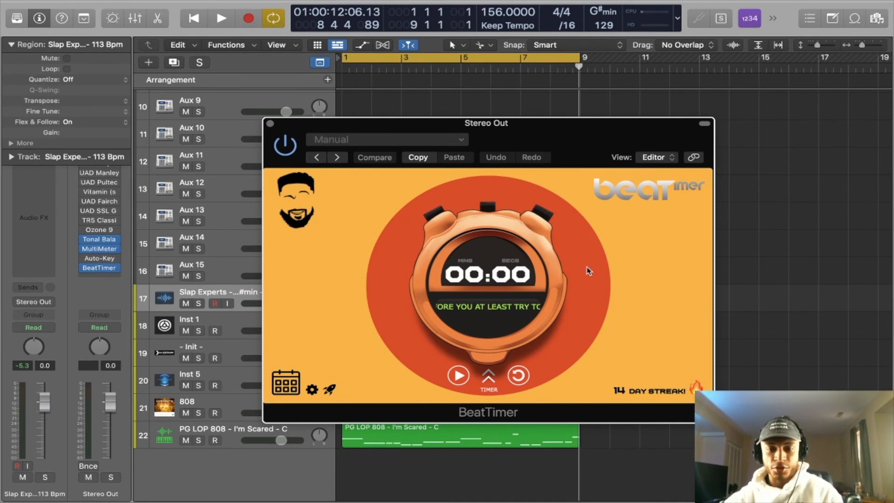
{"action": "left_click", "coordinate": [287, 386]}
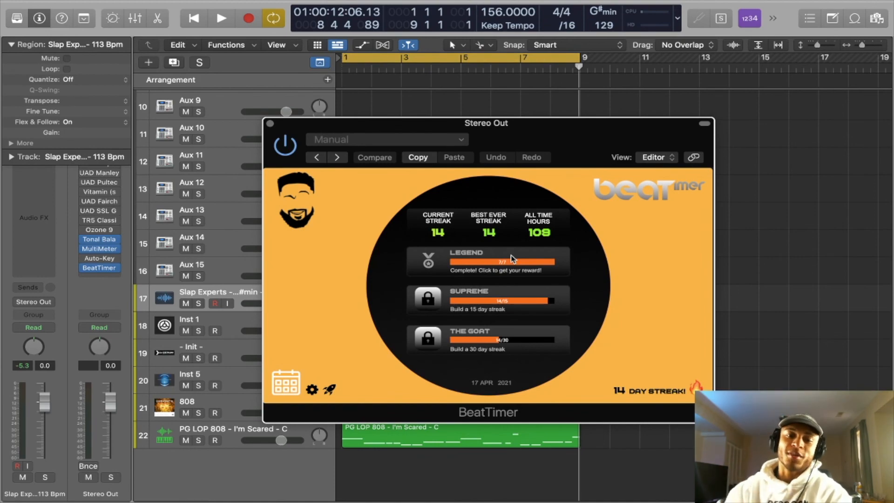
{"action": "left_click", "coordinate": [286, 383]}
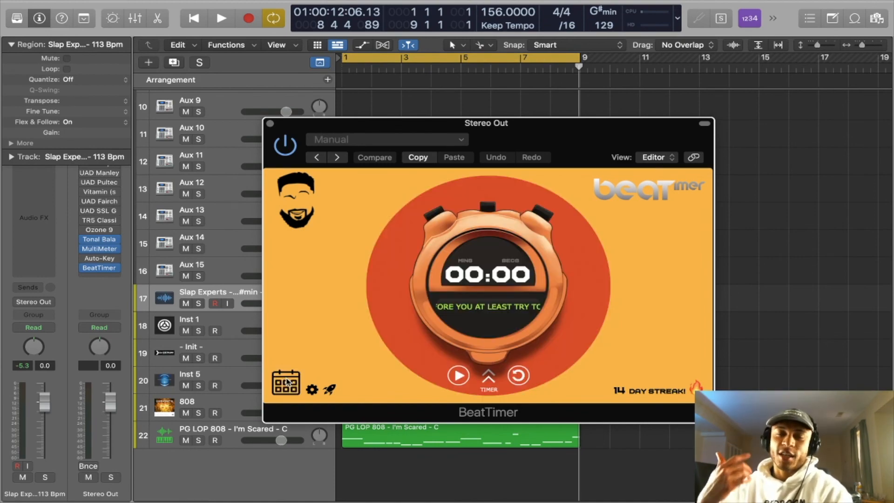